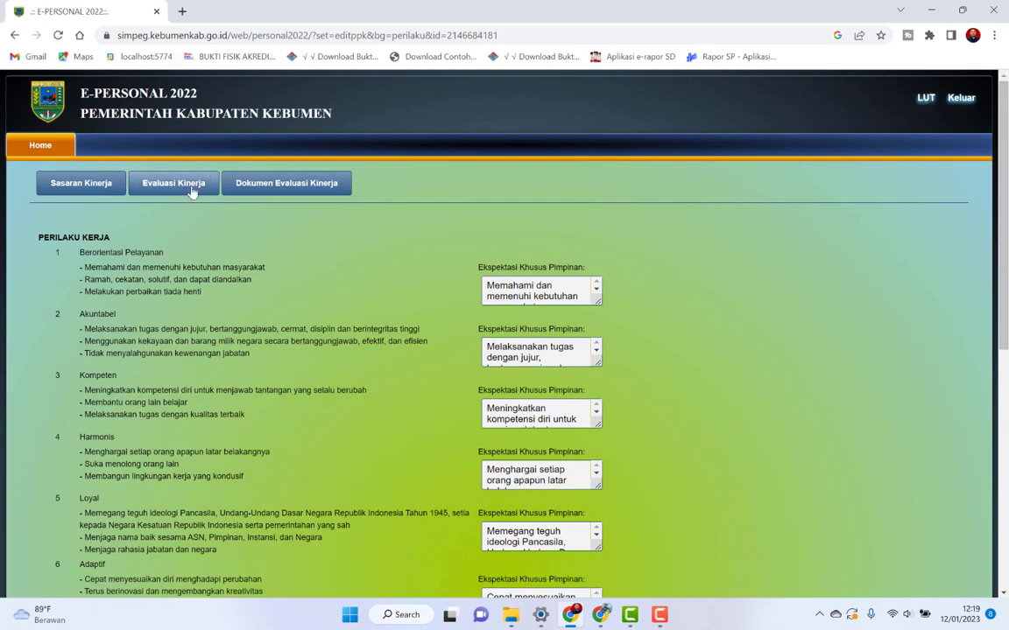
Step: Open the Evaluasi Perilaku Kinerja form under Evaluasi Kinerja and review its Proses Penilaian table
{"action": "left_click", "coordinate": [192, 191]}
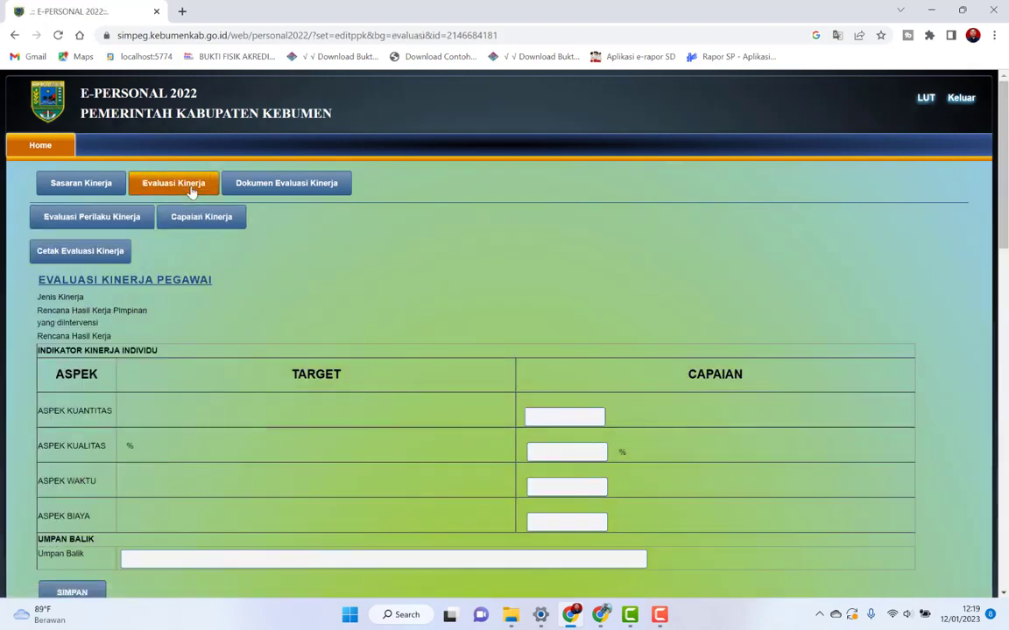
{"action": "left_click", "coordinate": [114, 216]}
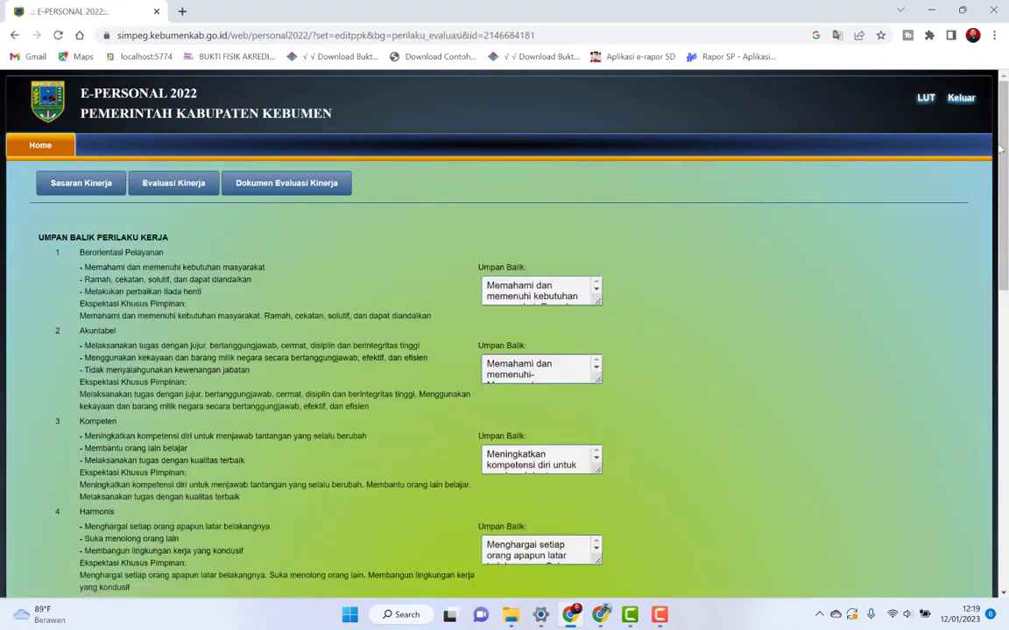
{"action": "scroll", "coordinate": [902, 351], "scroll_direction": "down", "scroll_amount": 10}
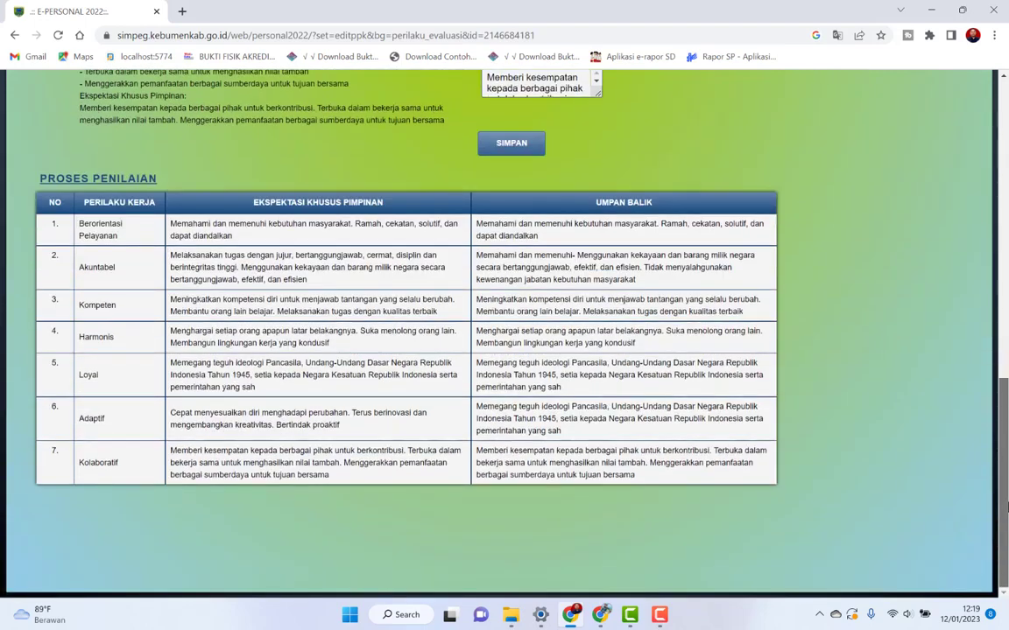
{"action": "scroll", "coordinate": [853, 114], "scroll_direction": "up", "scroll_amount": 15}
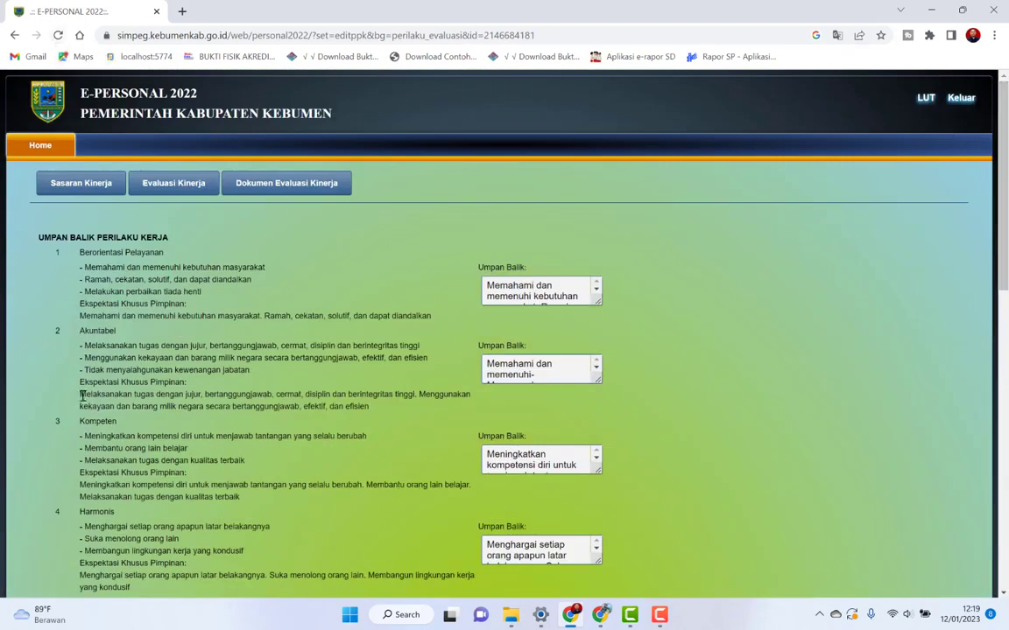
Step: Replace the Akuntabel Umpan Balik with the text of its Ekspektasi Khusus Pimpinan and save the form
{"action": "left_click_drag", "start_coordinate": [81, 395], "coordinate": [388, 416]}
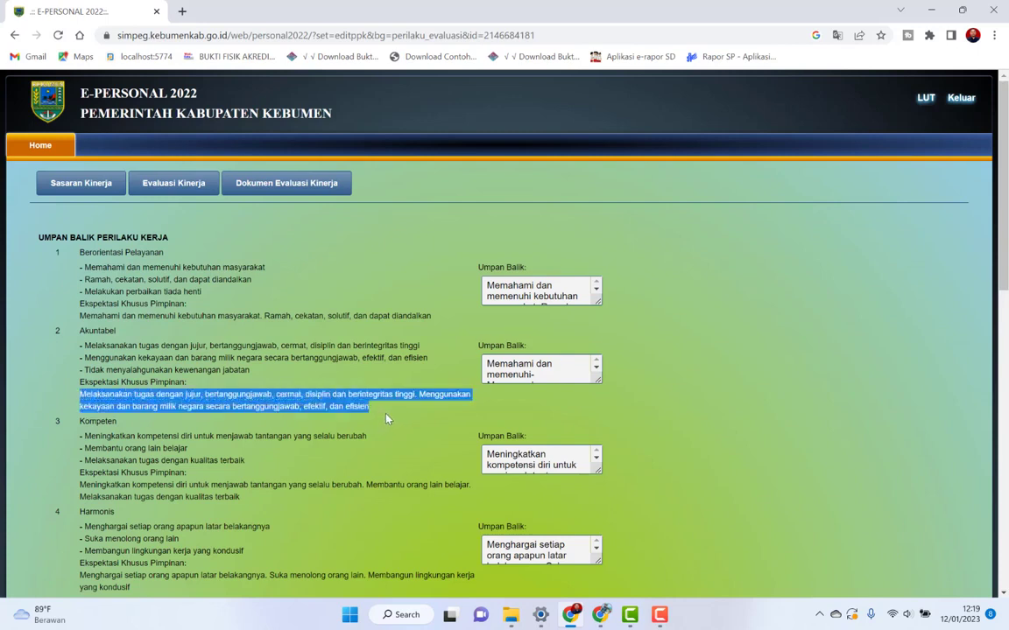
{"action": "left_click", "coordinate": [386, 418]}
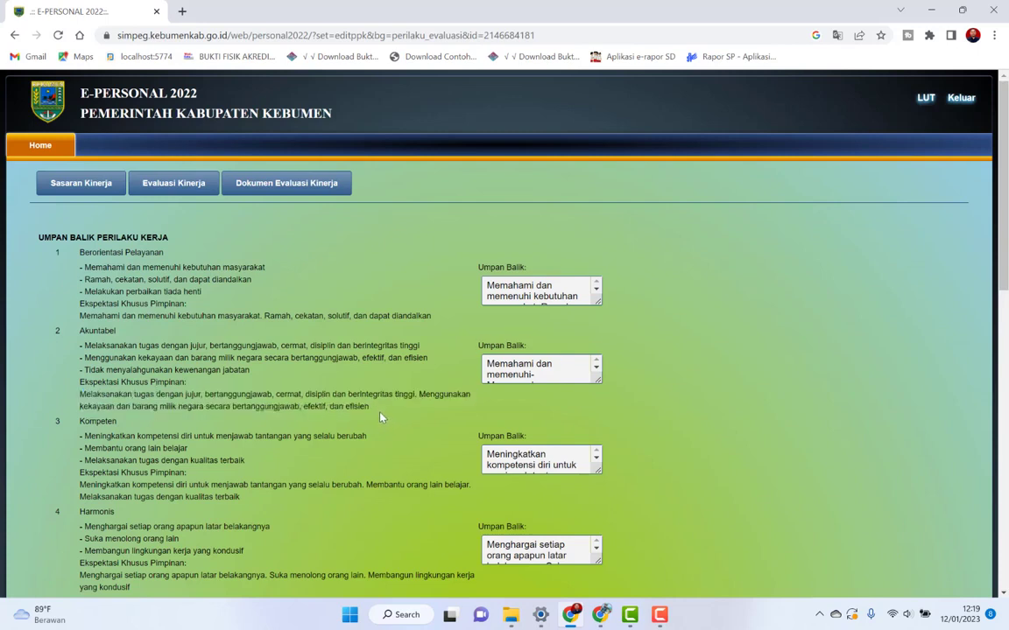
{"action": "left_click_drag", "start_coordinate": [383, 419], "coordinate": [81, 396]}
{"action": "key", "text": "ctrl+c"}
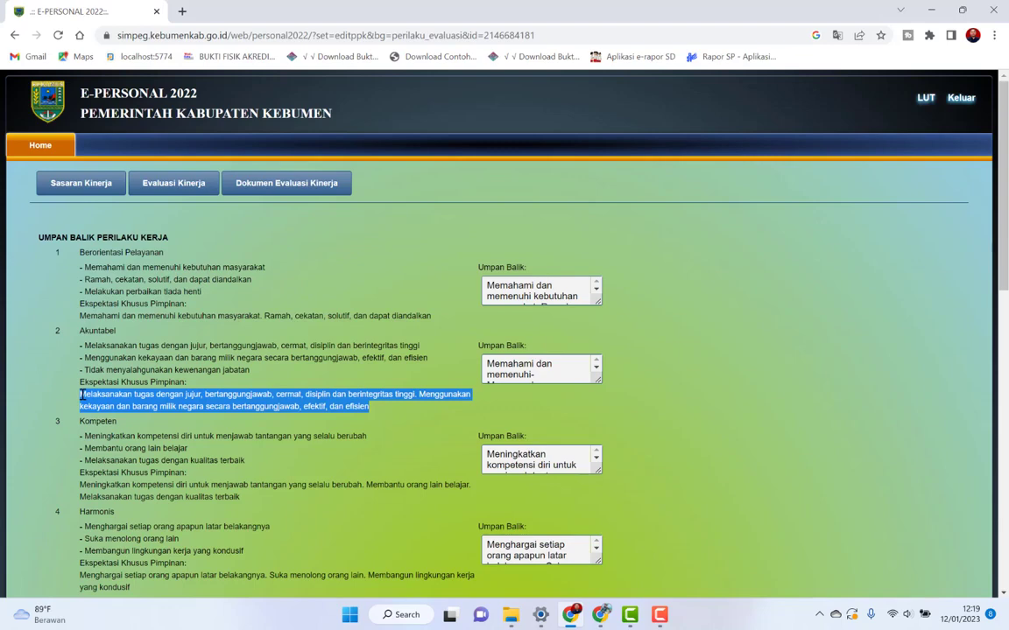
{"action": "left_click", "coordinate": [532, 373]}
{"action": "key", "text": "ctrl+a"}
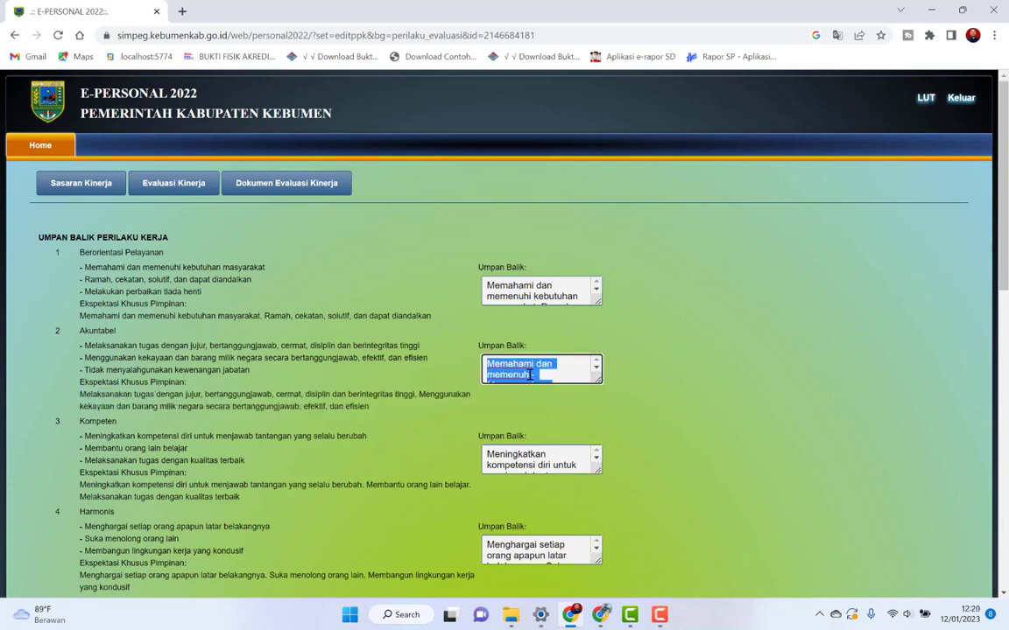
{"action": "key", "text": "ctrl+v"}
{"action": "left_click_drag", "start_coordinate": [1004, 169], "coordinate": [1003, 477]}
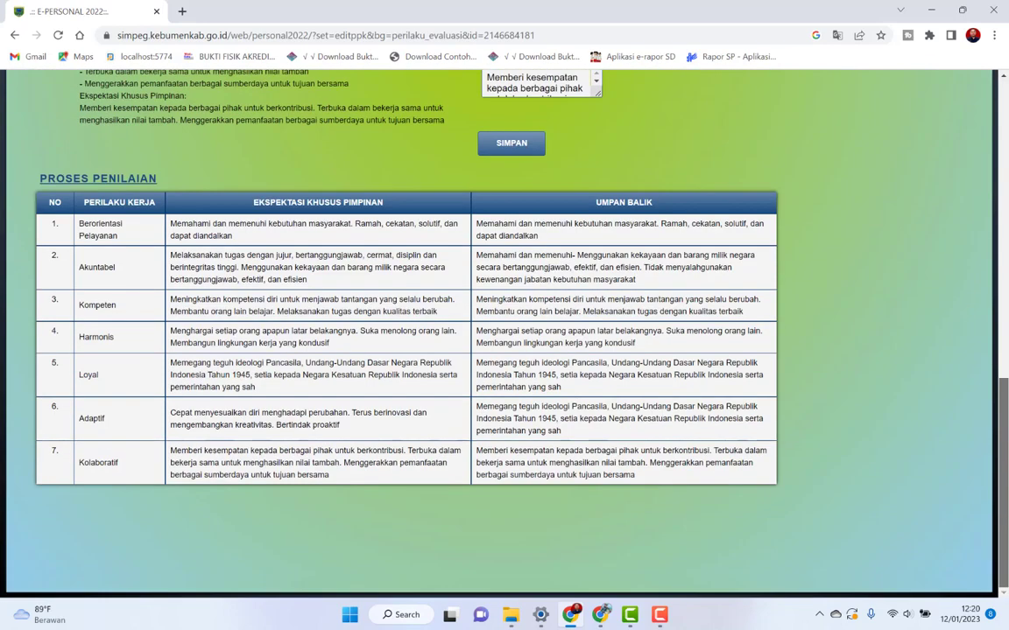
{"action": "left_click", "coordinate": [528, 154]}
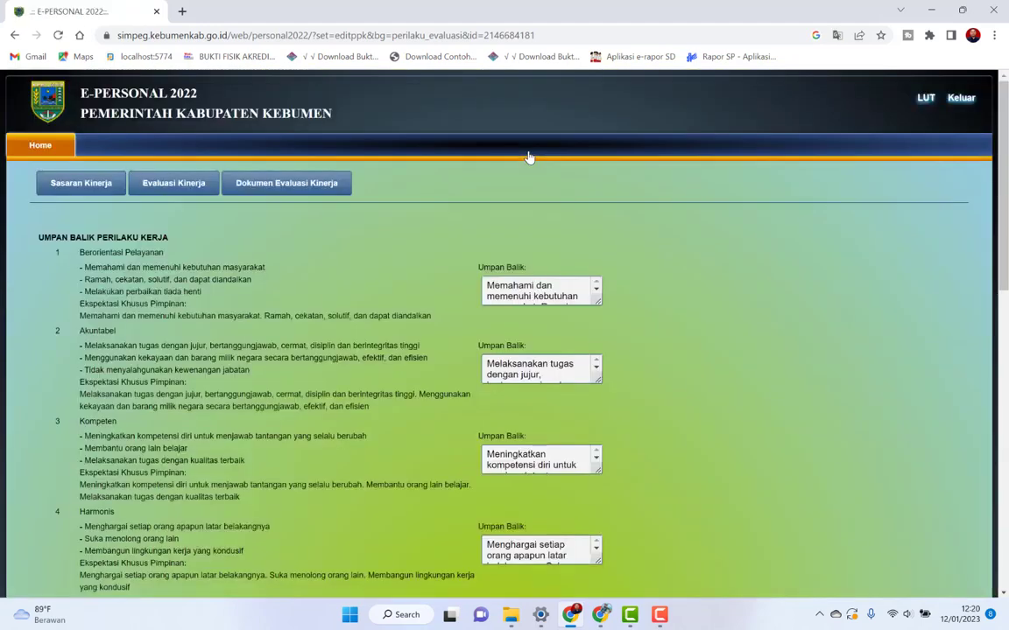
Step: Replace the Adaptif Umpan Balik with its Ekspektasi Khusus Pimpinan text, save, and check the Proses Penilaian table
{"action": "scroll", "coordinate": [499, 333], "scroll_direction": "down", "scroll_amount": 10}
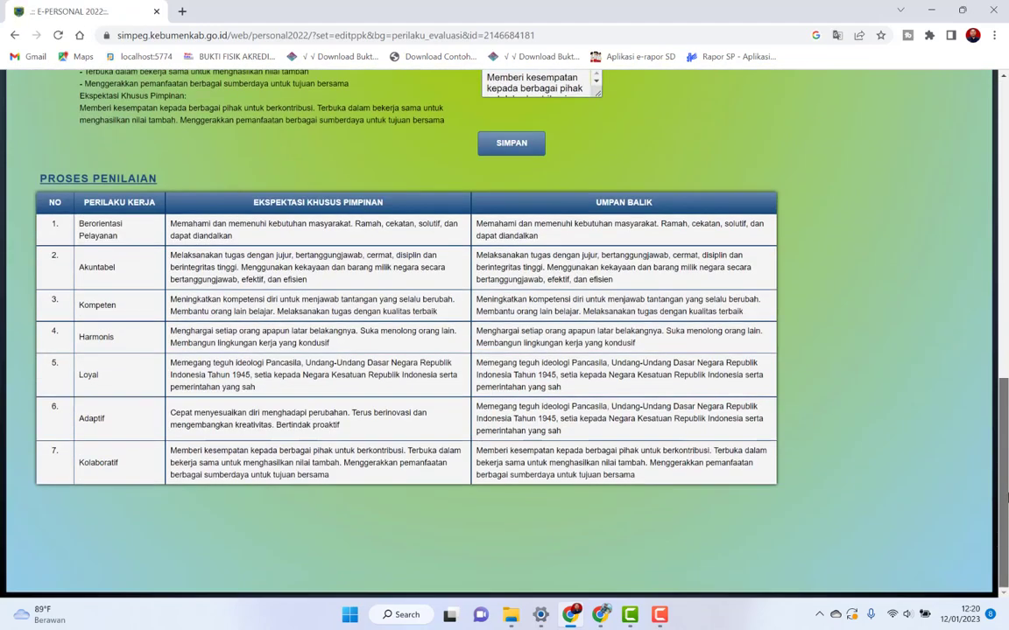
{"action": "left_click_drag", "start_coordinate": [1006, 496], "coordinate": [1005, 481]}
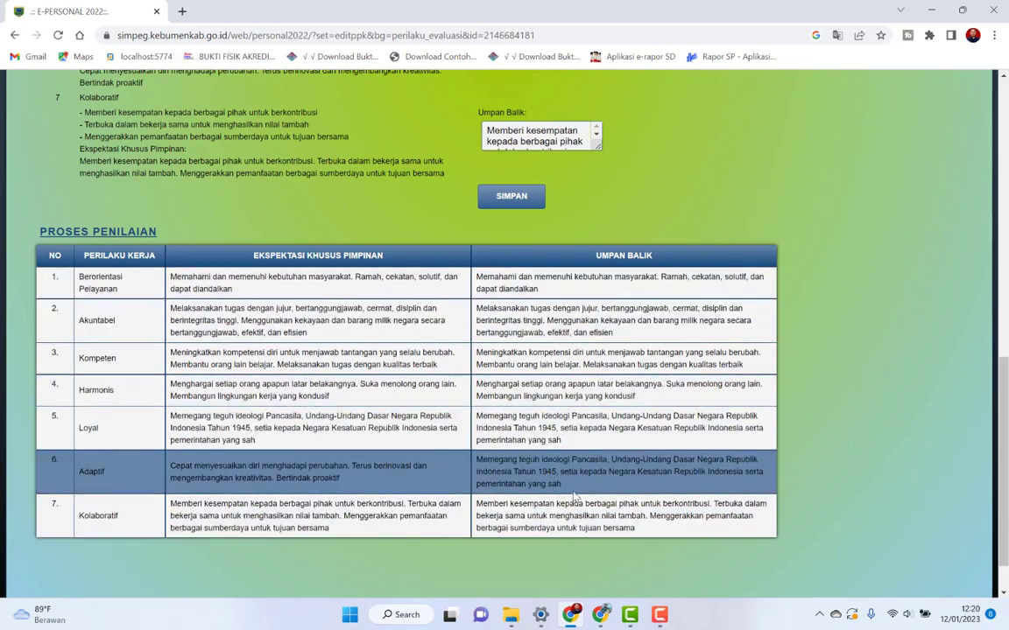
{"action": "scroll", "coordinate": [880, 306], "scroll_direction": "up", "scroll_amount": 3}
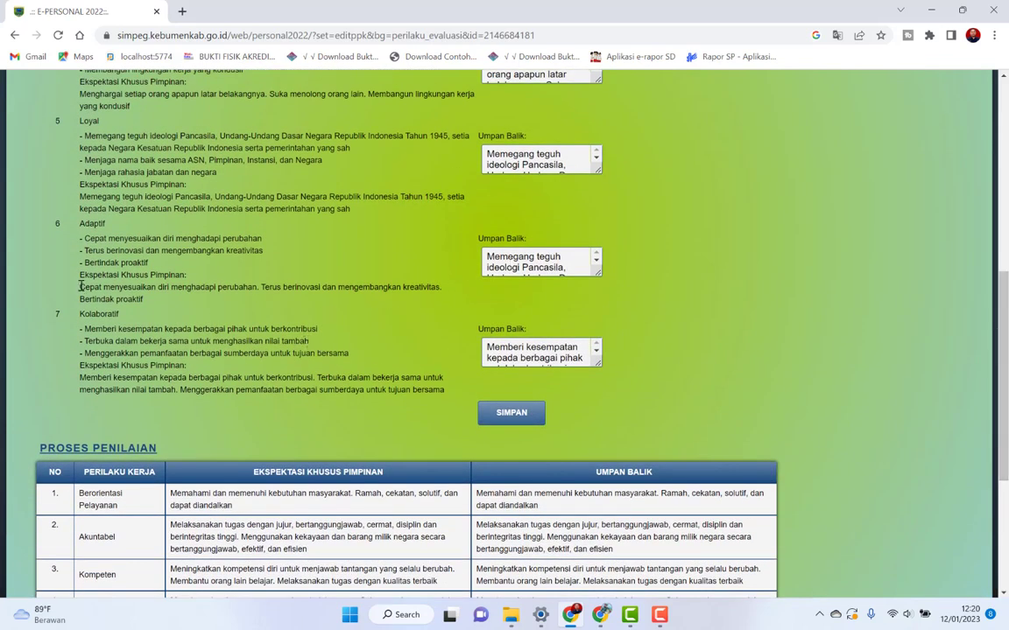
{"action": "left_click_drag", "start_coordinate": [80, 288], "coordinate": [141, 300]}
{"action": "key", "text": "ctrl+c"}
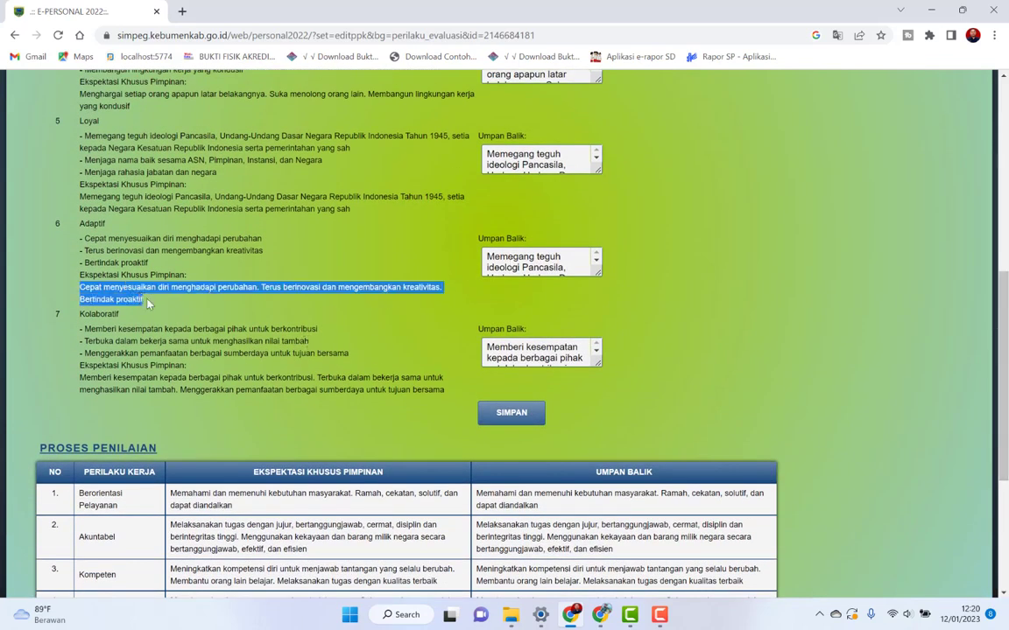
{"action": "left_click", "coordinate": [514, 271]}
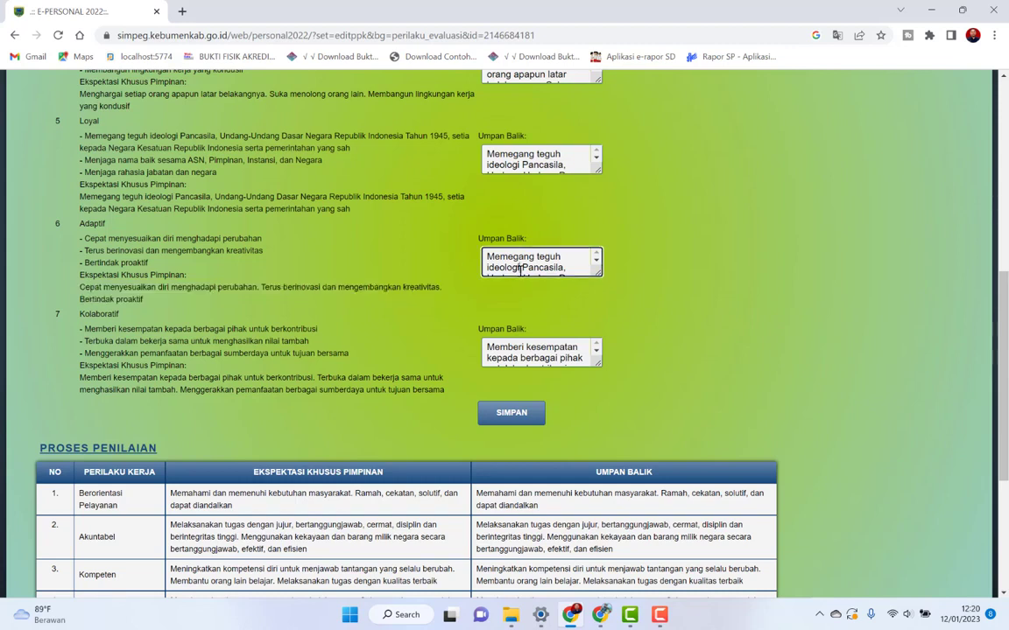
{"action": "key", "text": "ctrl+a"}
{"action": "key", "text": "ctrl+v"}
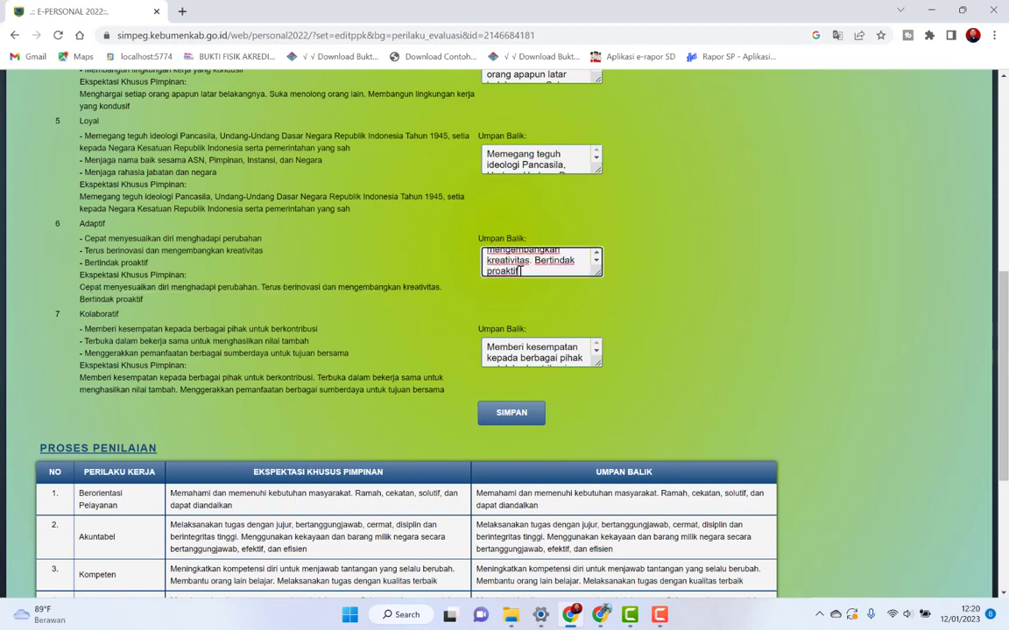
{"action": "left_click", "coordinate": [511, 412]}
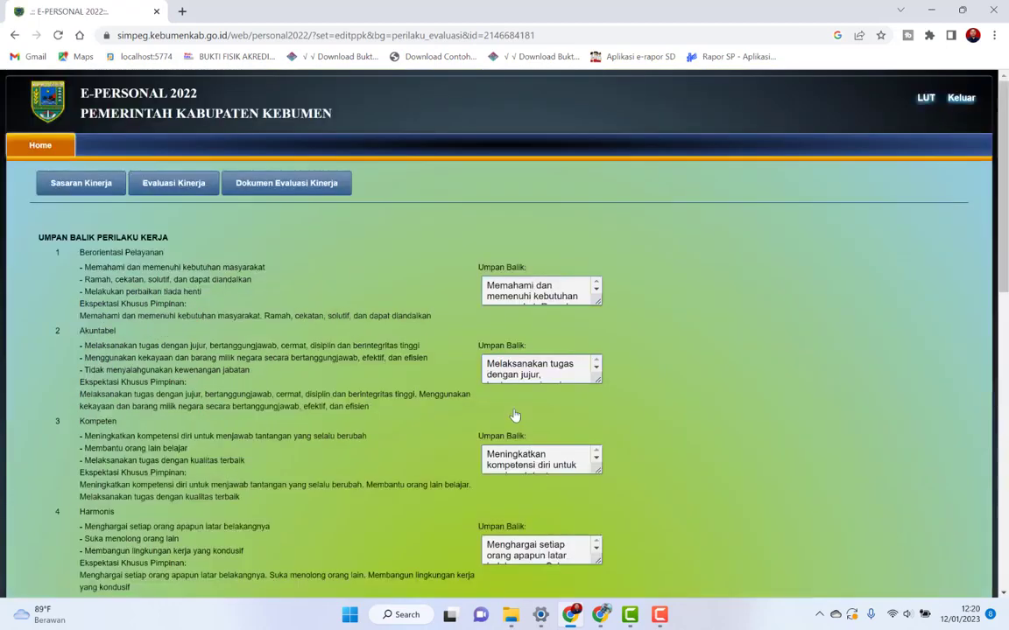
{"action": "scroll", "coordinate": [596, 465], "scroll_direction": "down", "scroll_amount": 8}
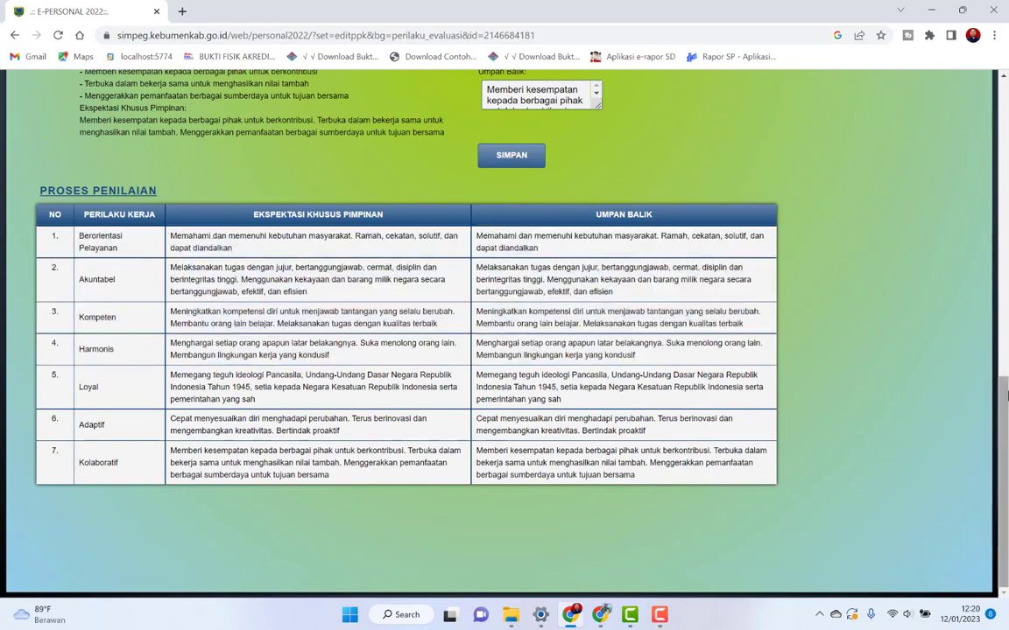
{"action": "left_click_drag", "start_coordinate": [1004, 438], "coordinate": [1004, 63]}
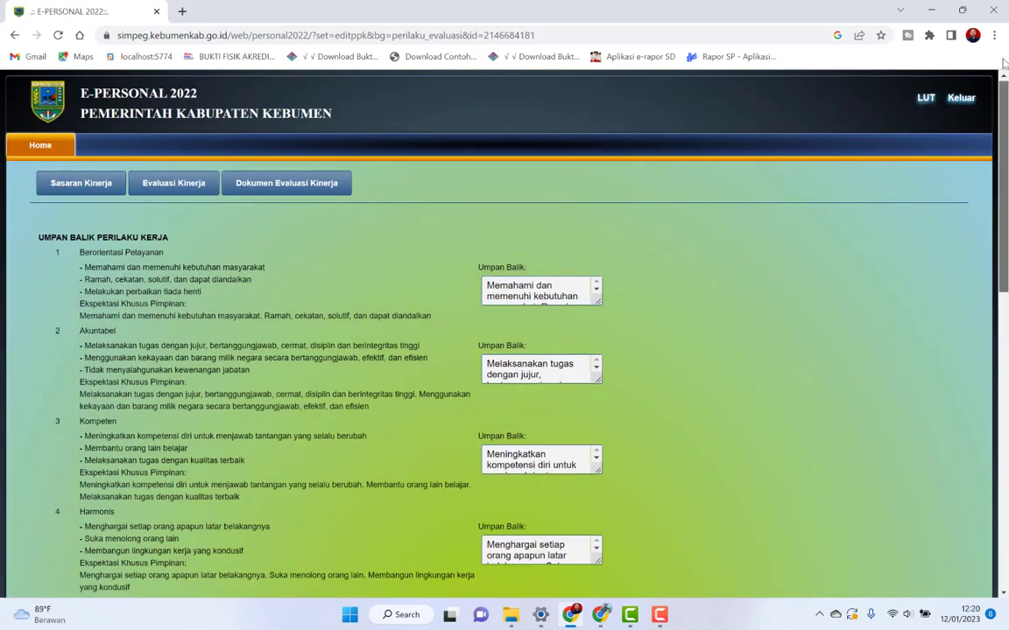
Step: Open the printable Dokumen Evaluasi Kinerja, dismiss its print dialog, and examine the document before closing it
{"action": "left_click", "coordinate": [76, 188]}
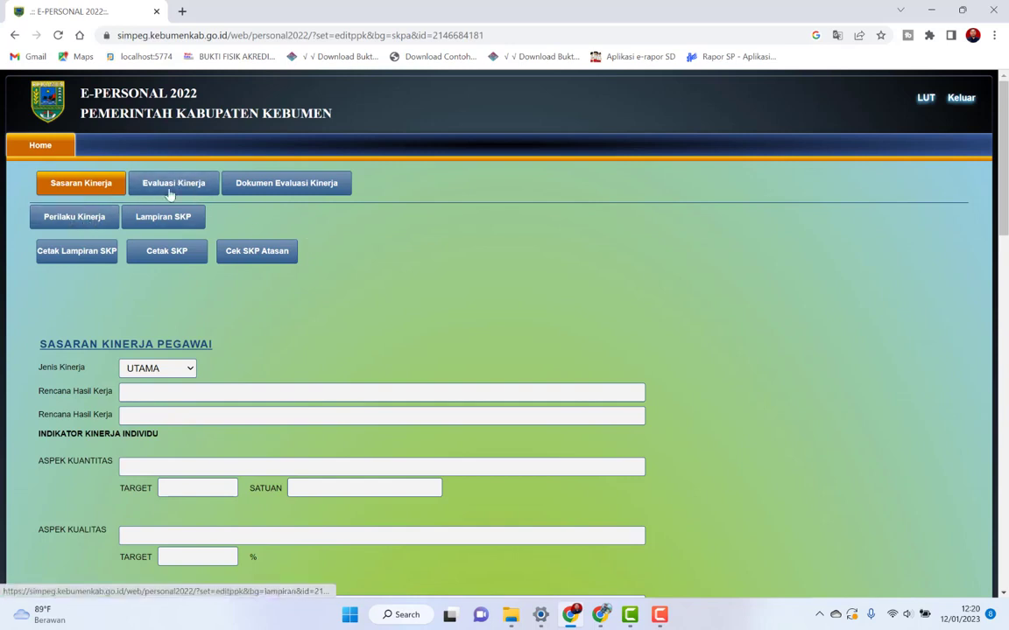
{"action": "left_click", "coordinate": [289, 192]}
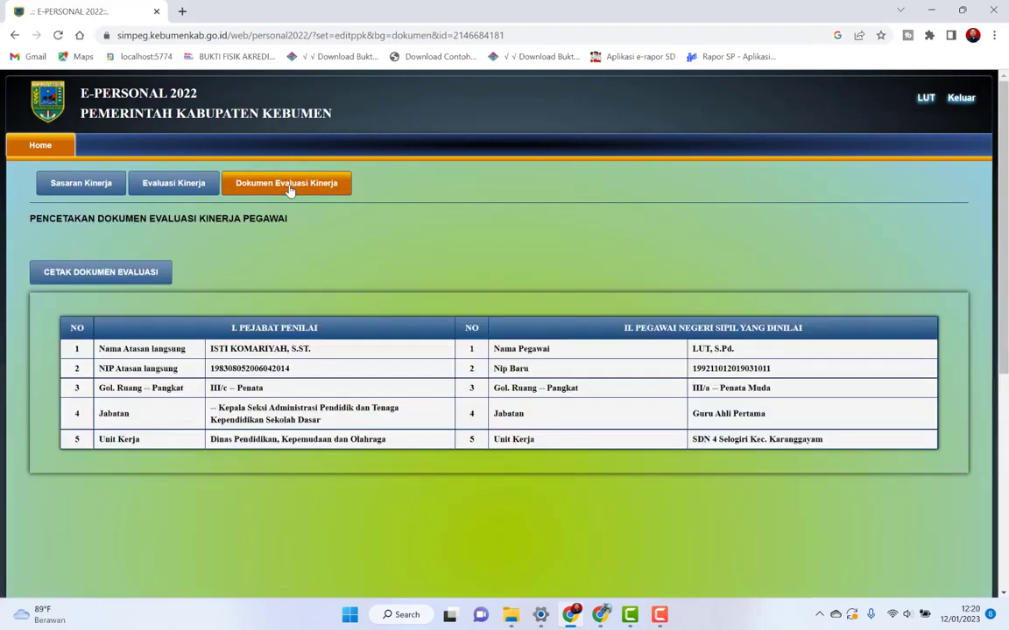
{"action": "left_click", "coordinate": [91, 268]}
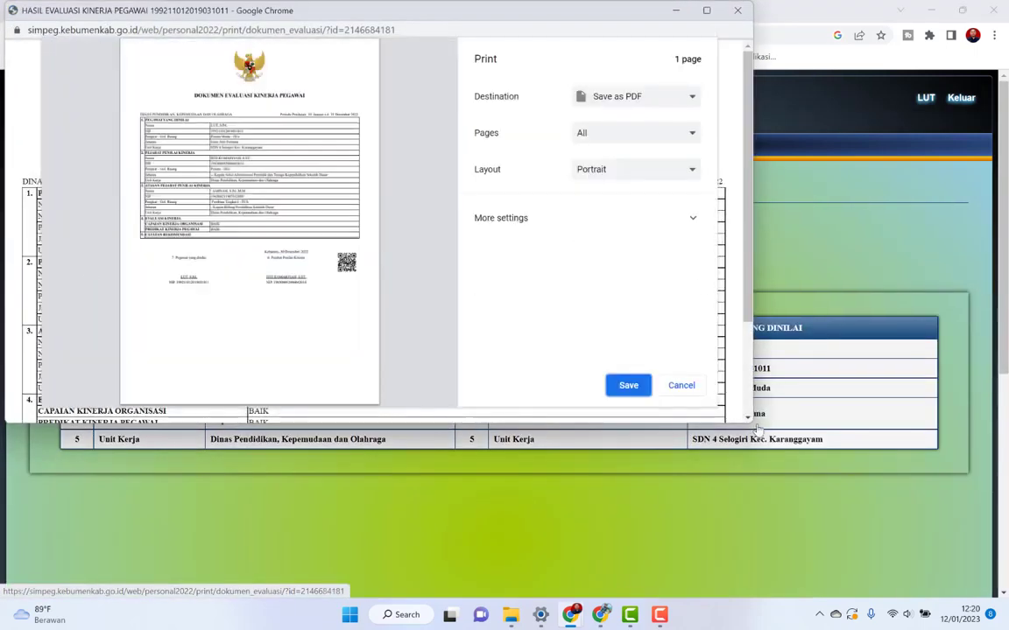
{"action": "left_click", "coordinate": [682, 386]}
{"action": "scroll", "coordinate": [742, 193], "scroll_direction": "down", "scroll_amount": 3}
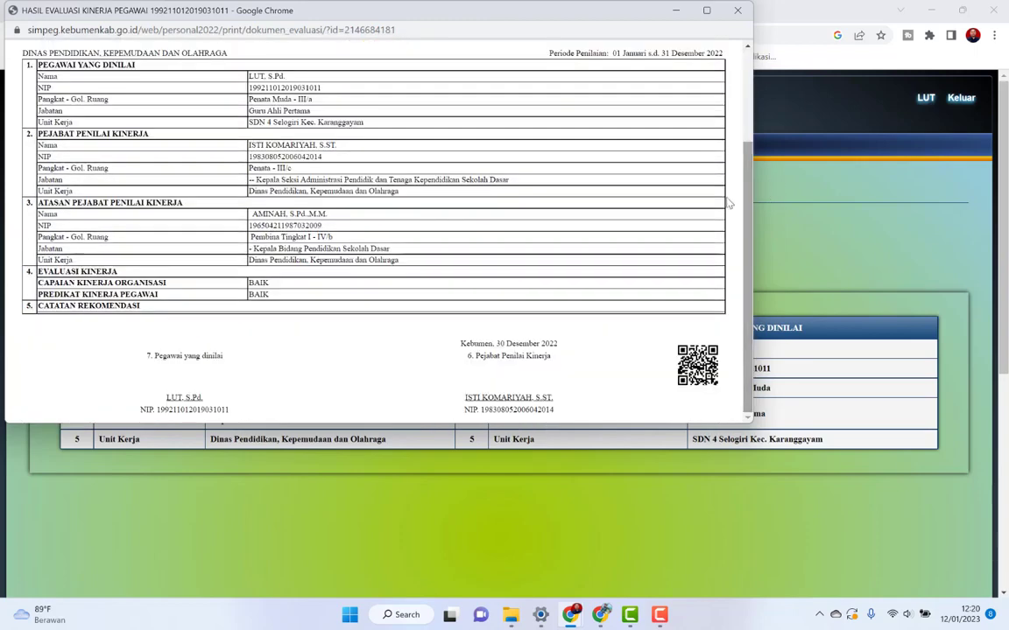
{"action": "left_click", "coordinate": [736, 18]}
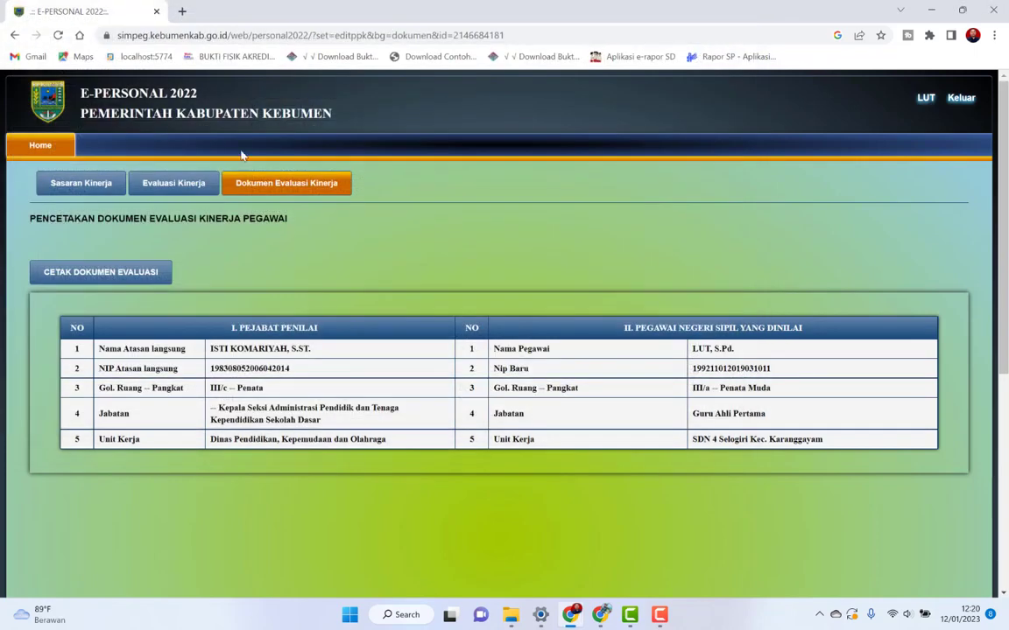
Step: Open the Capaian Kinerja form under Evaluasi Kinerja and look over its Penilaian Capaian table
{"action": "left_click", "coordinate": [175, 194]}
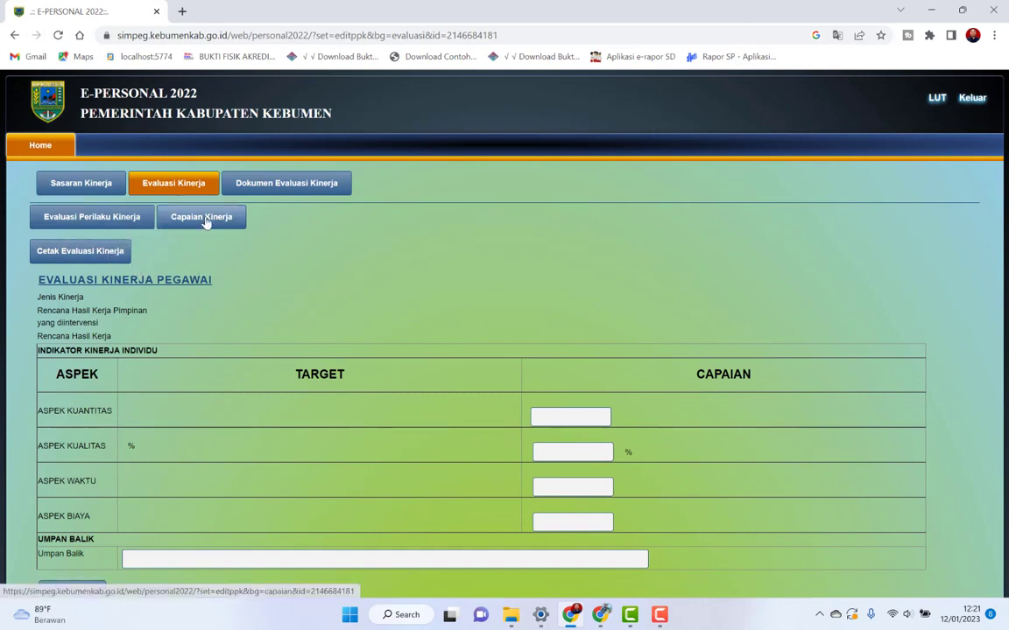
{"action": "left_click", "coordinate": [202, 218]}
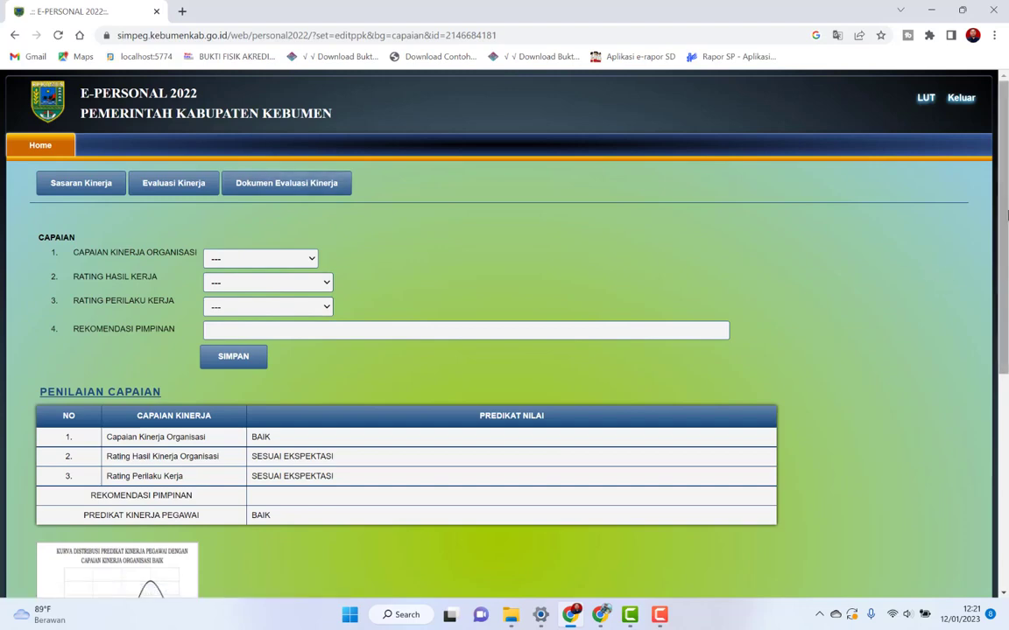
{"action": "scroll", "coordinate": [973, 383], "scroll_direction": "down", "scroll_amount": 2}
{"action": "scroll", "coordinate": [957, 232], "scroll_direction": "up", "scroll_amount": 2}
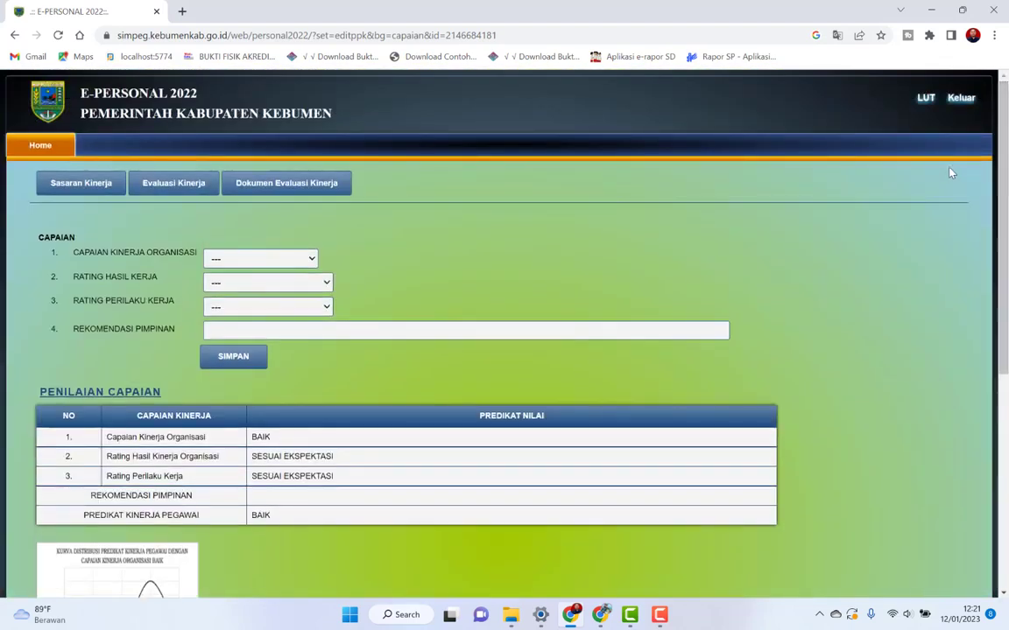
Step: Set Capaian Kinerja Organisasi to BAIK and both Rating Hasil Kerja and Rating Perilaku Kerja to SESUAI EKSPEKTASI, then save with Rekomendasi Pimpinan blank
{"action": "left_click", "coordinate": [295, 254]}
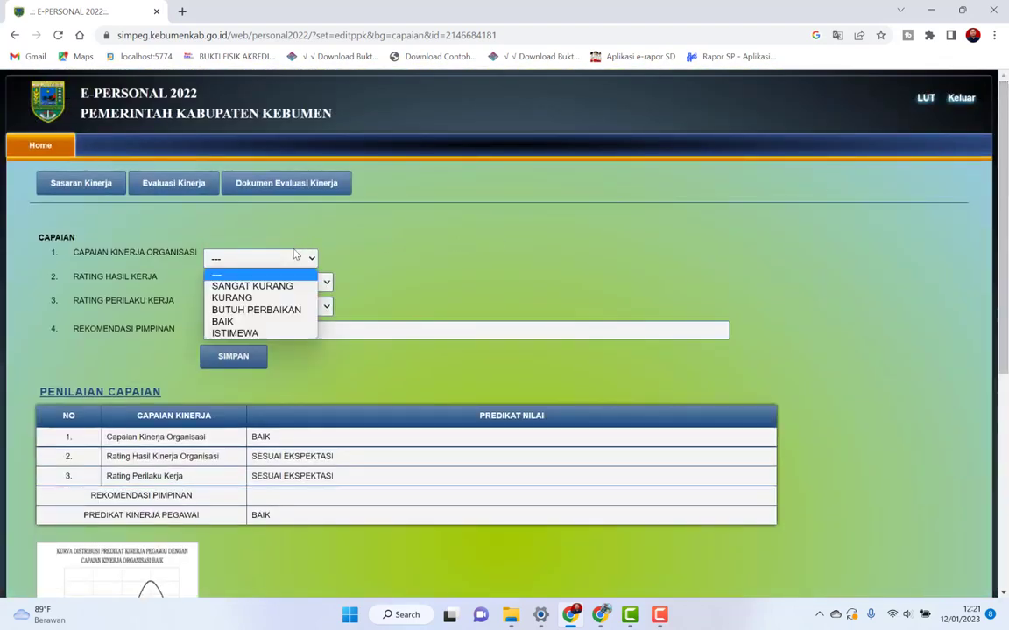
{"action": "left_click", "coordinate": [243, 323]}
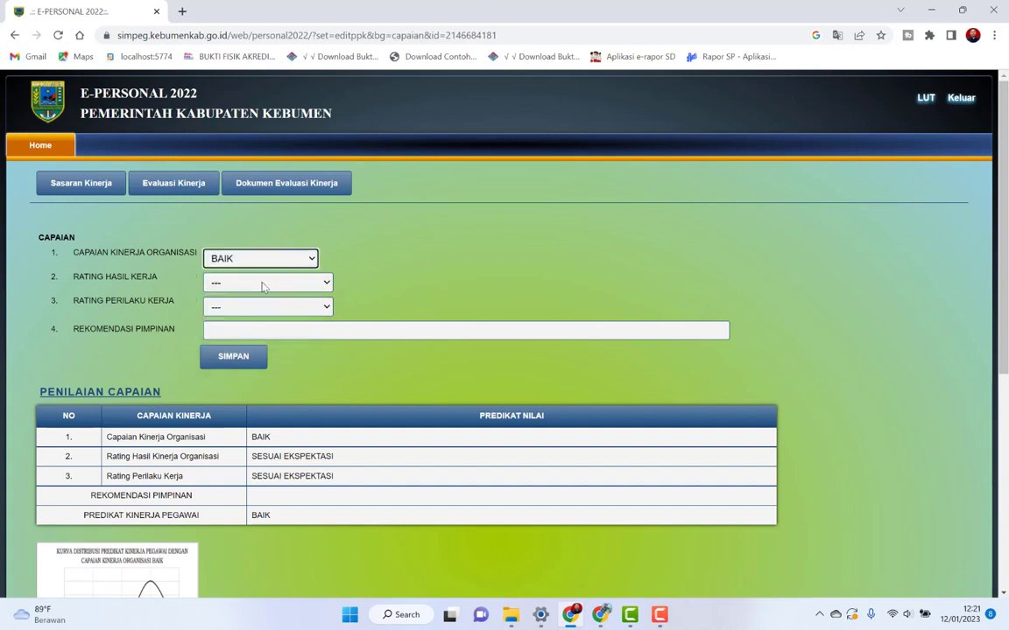
{"action": "left_click", "coordinate": [263, 285]}
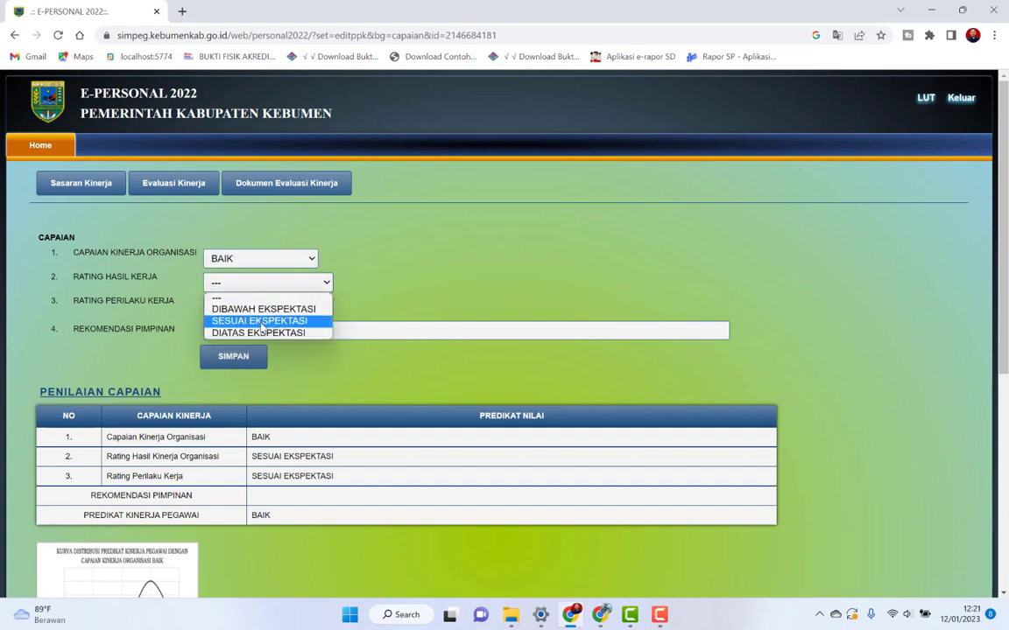
{"action": "left_click", "coordinate": [261, 320]}
{"action": "left_click", "coordinate": [253, 307]}
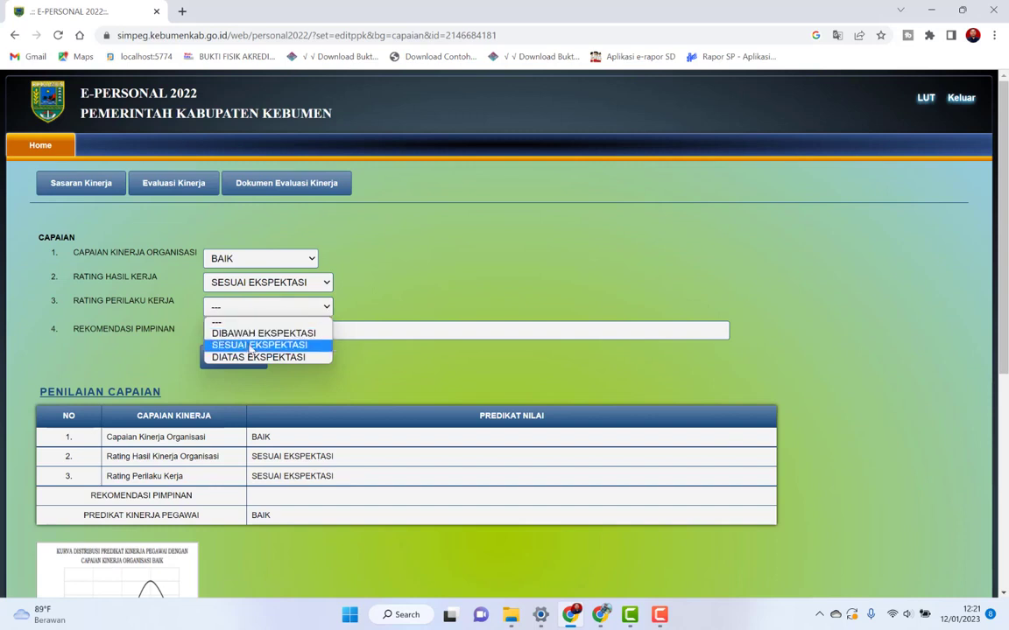
{"action": "left_click", "coordinate": [250, 346]}
{"action": "left_click", "coordinate": [223, 336]}
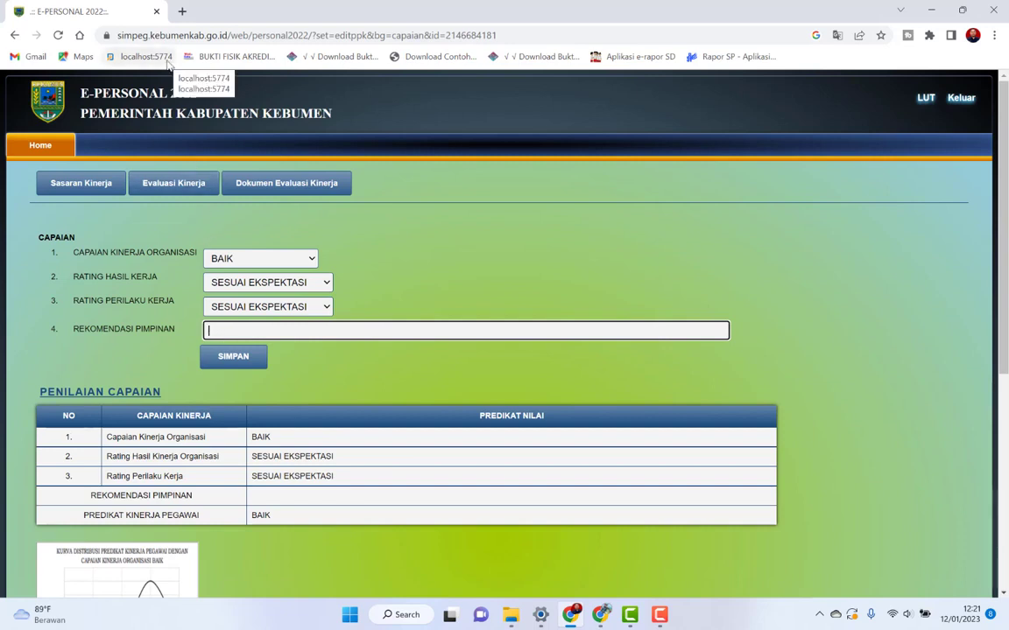
{"action": "left_click", "coordinate": [255, 365]}
{"action": "left_click_drag", "start_coordinate": [1004, 201], "coordinate": [1006, 417]}
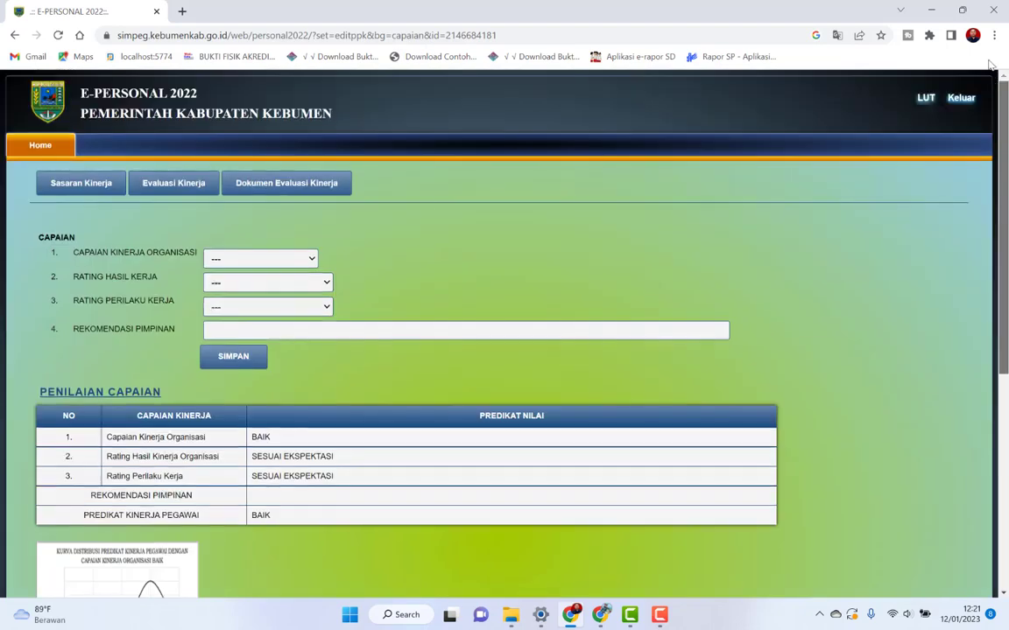
Step: Look over the Dokumen Evaluasi Kinerja page, the Evaluasi Kinerja form and its Evaluasi Perilaku Kinerja feedback, ending on Sasaran Kinerja
{"action": "left_click_drag", "start_coordinate": [1004, 390], "coordinate": [1004, 167]}
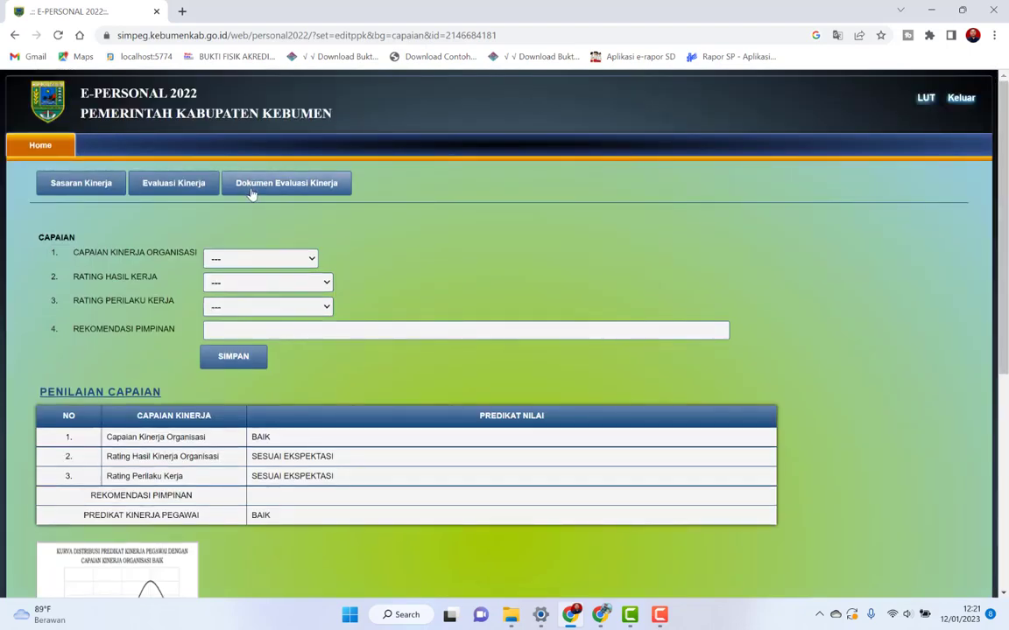
{"action": "left_click", "coordinate": [252, 193]}
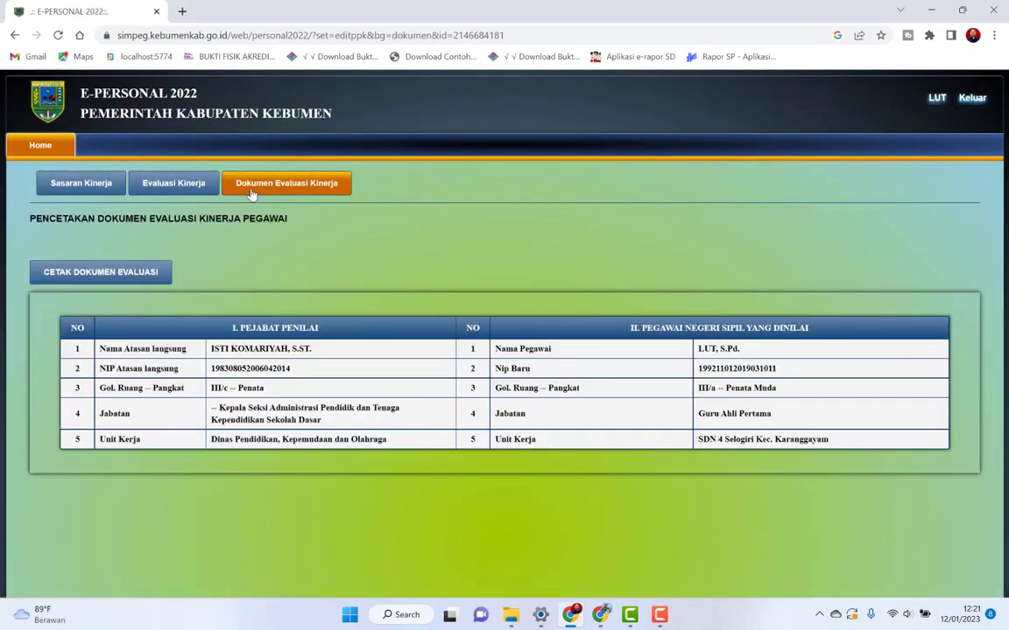
{"action": "left_click", "coordinate": [175, 186]}
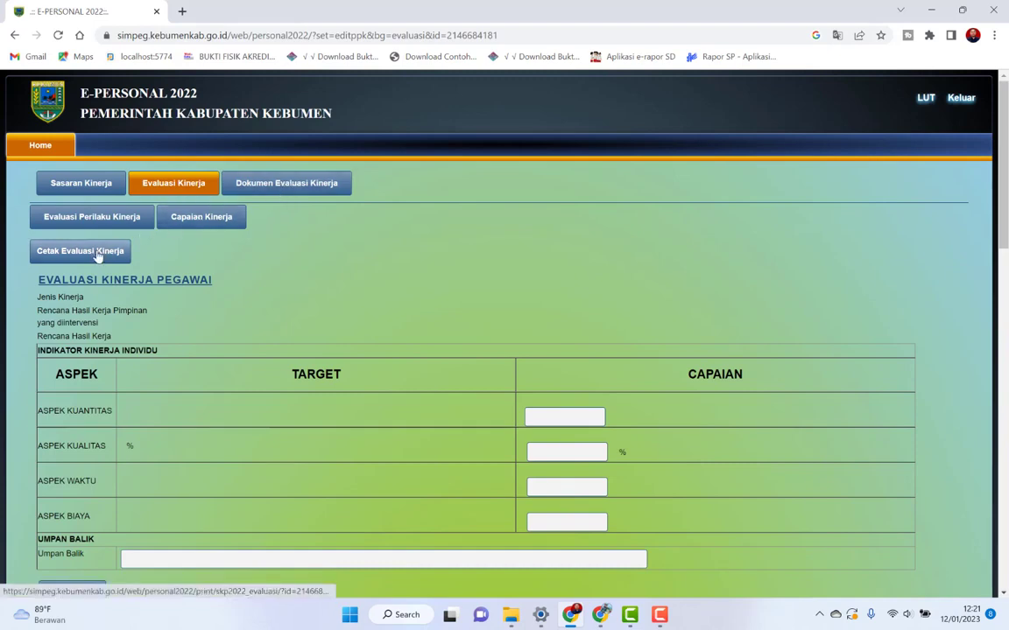
{"action": "left_click", "coordinate": [99, 223]}
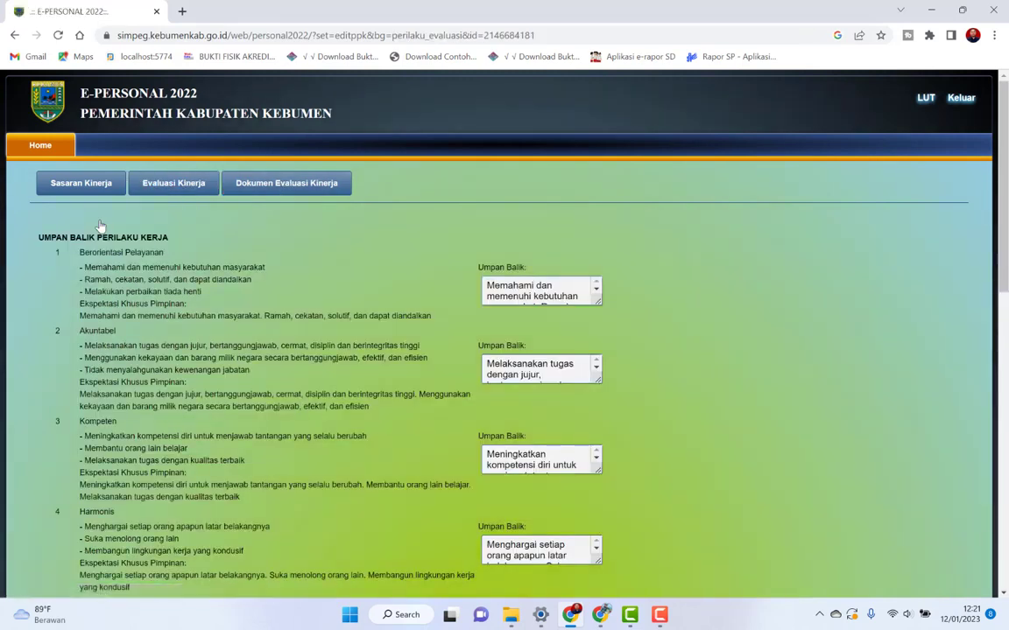
{"action": "left_click", "coordinate": [105, 189]}
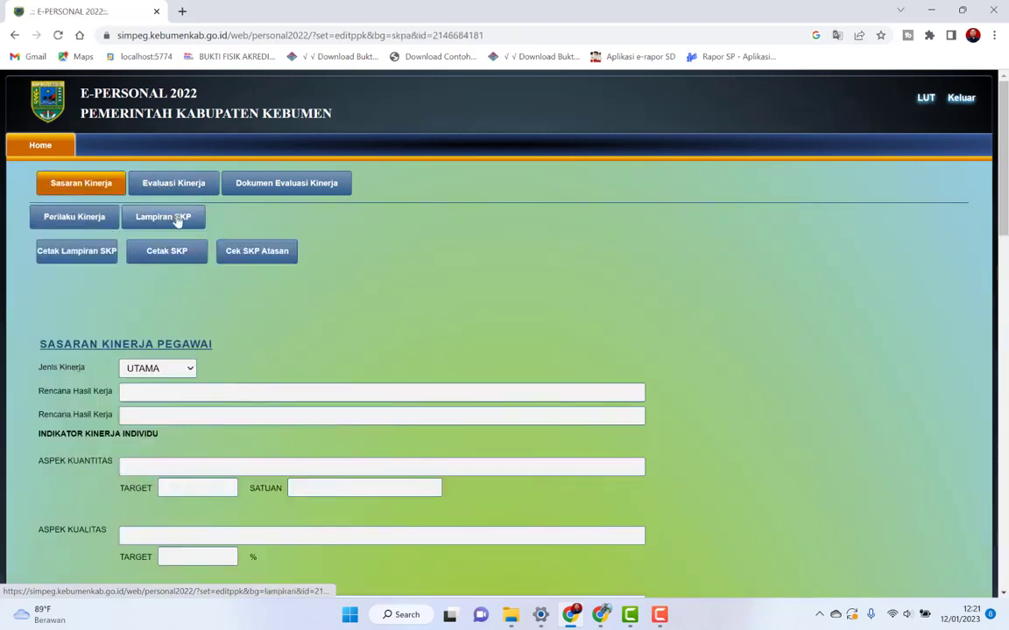
Step: Open Lampiran SKP and go through the Jenis choices SUMBER DAYA, SKEMA PERTANGGUNGJAWABAN and KONSEKUENSI, leaving Keterangan Lampiran blank
{"action": "left_click", "coordinate": [177, 223]}
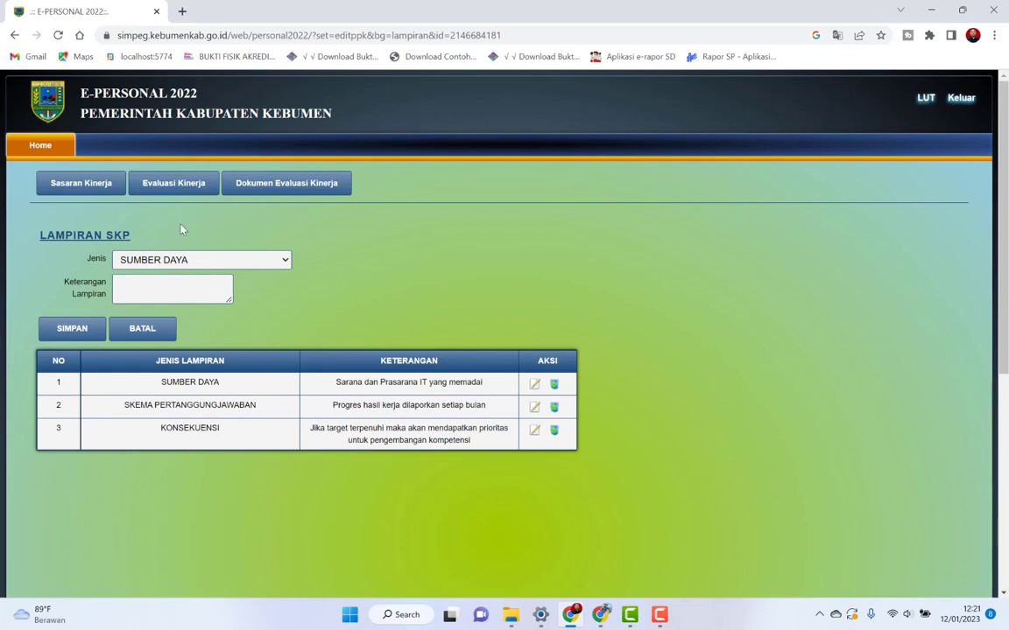
{"action": "left_click", "coordinate": [190, 265]}
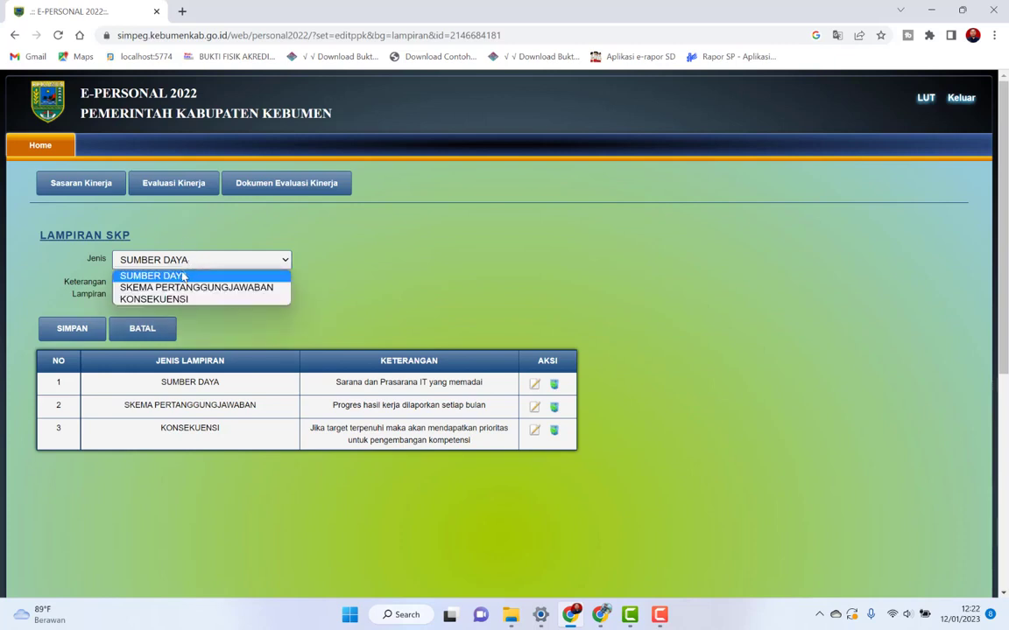
{"action": "left_click", "coordinate": [183, 277]}
{"action": "left_click", "coordinate": [165, 289]}
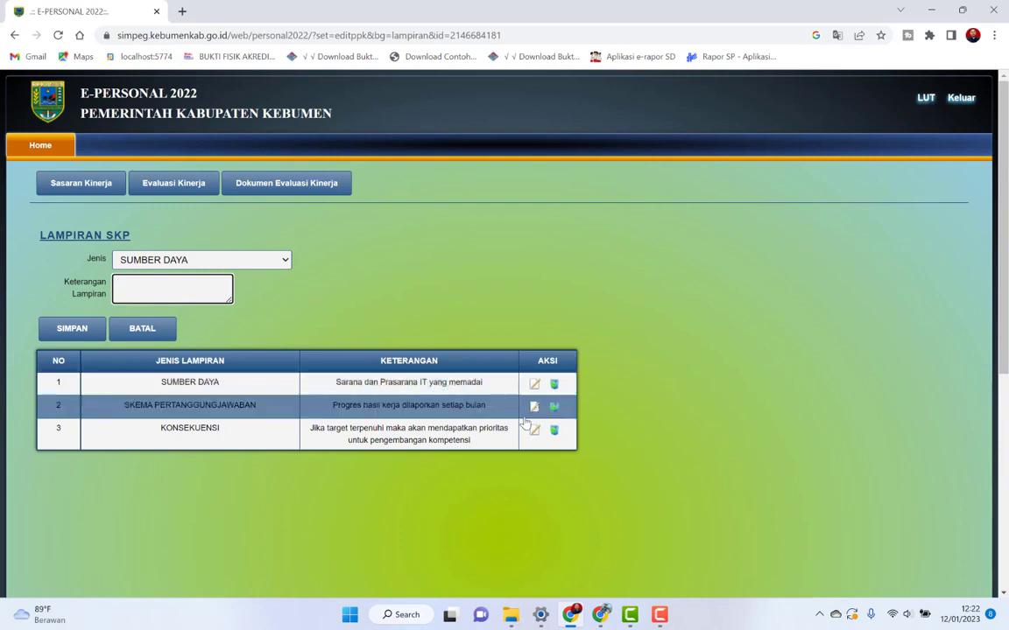
{"action": "left_click", "coordinate": [208, 259]}
{"action": "left_click", "coordinate": [188, 288]}
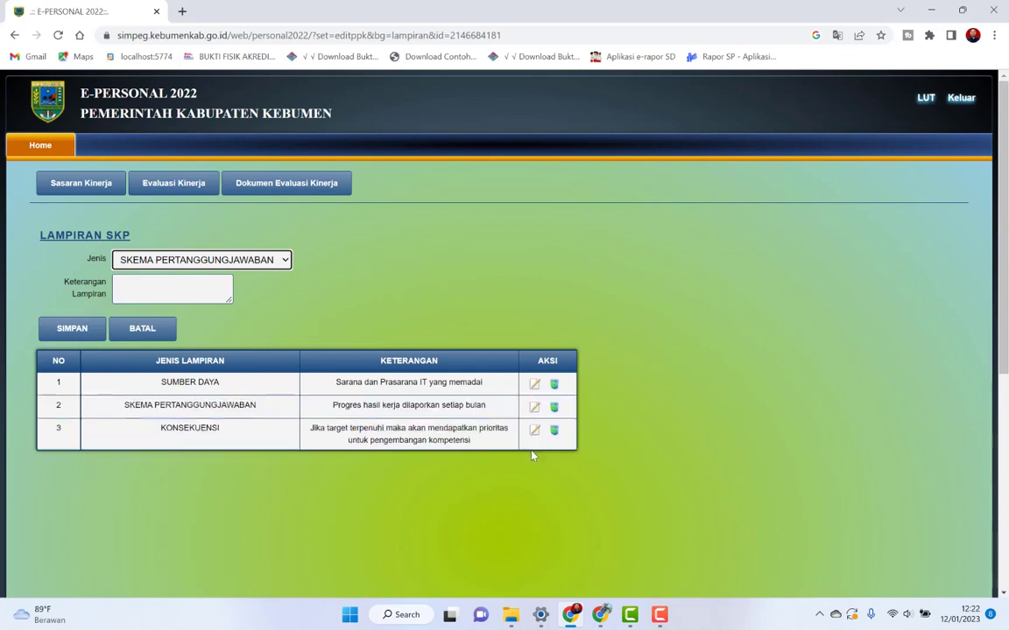
{"action": "left_click", "coordinate": [279, 260]}
{"action": "left_click", "coordinate": [210, 297]}
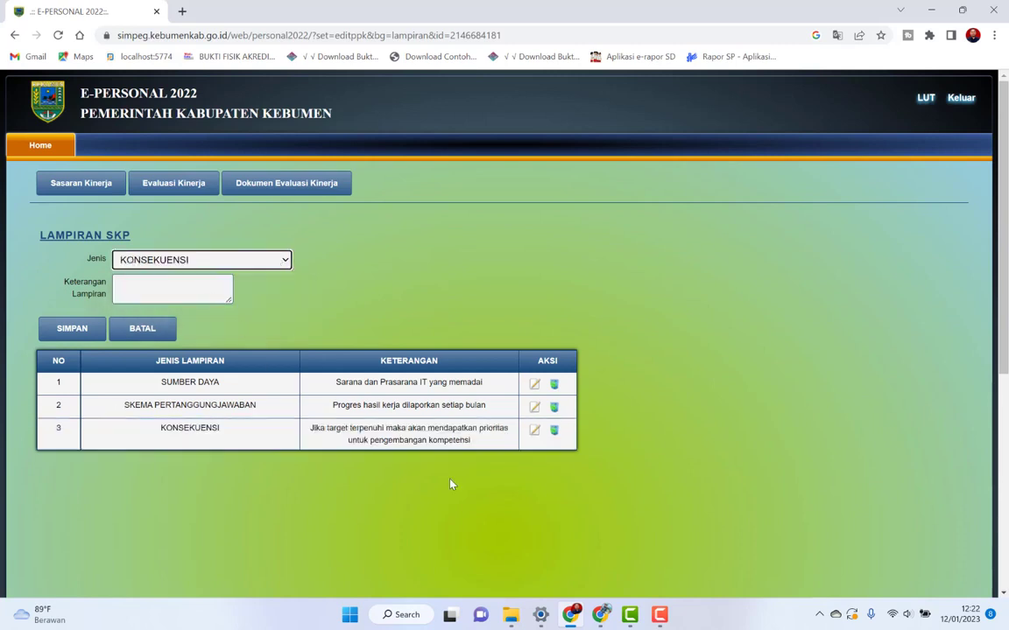
Step: Open the KONSEKUENSI attachment for editing, review its full Keterangan Lampiran text, and save the entry without rewording it
{"action": "left_click", "coordinate": [533, 431]}
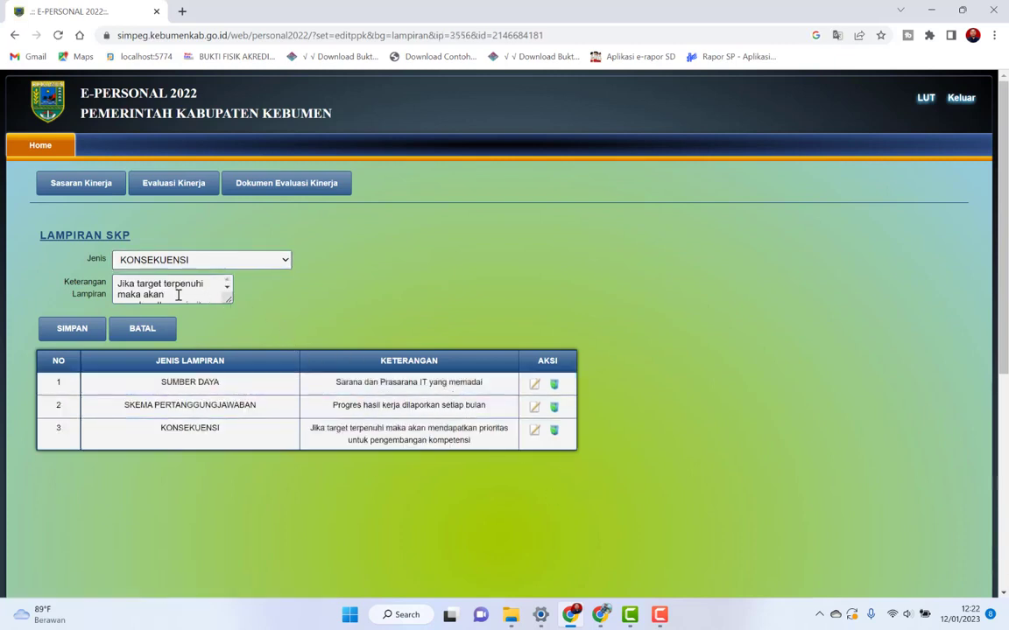
{"action": "left_click", "coordinate": [178, 295]}
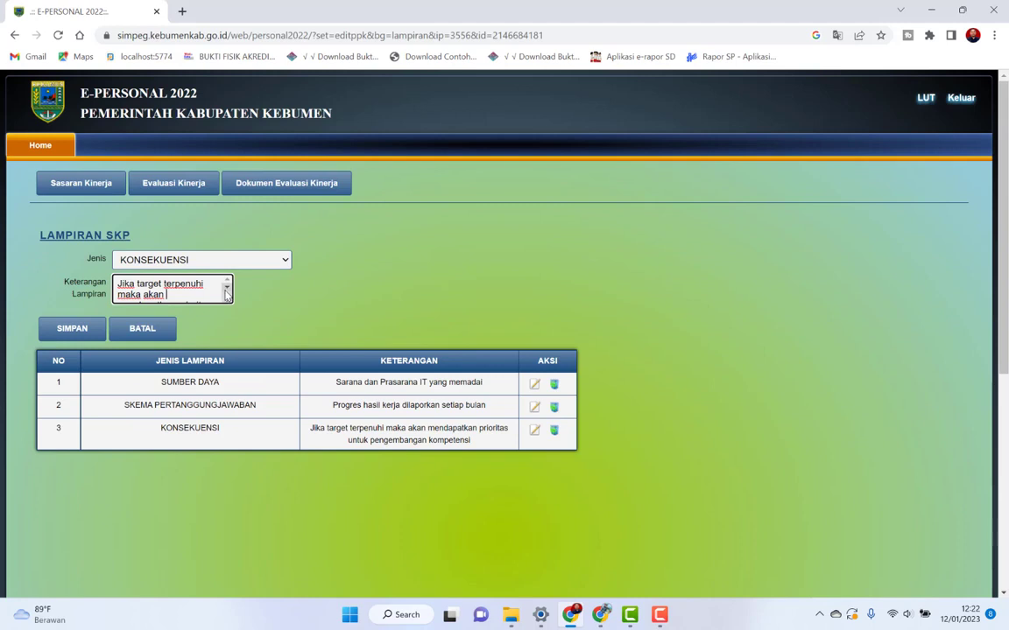
{"action": "left_click", "coordinate": [226, 295]}
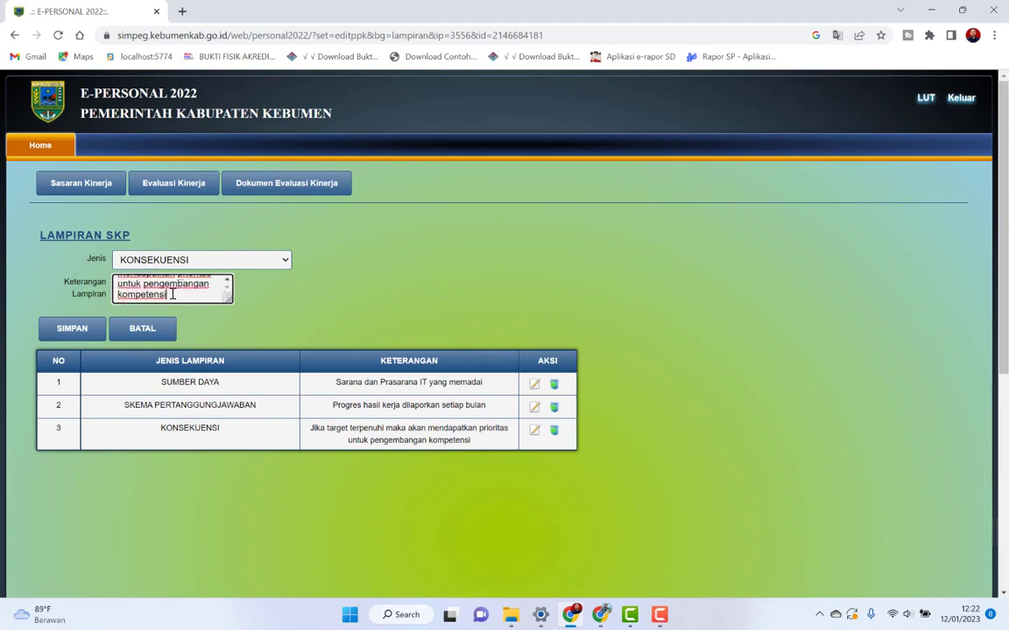
{"action": "left_click_drag", "start_coordinate": [172, 295], "coordinate": [116, 287]}
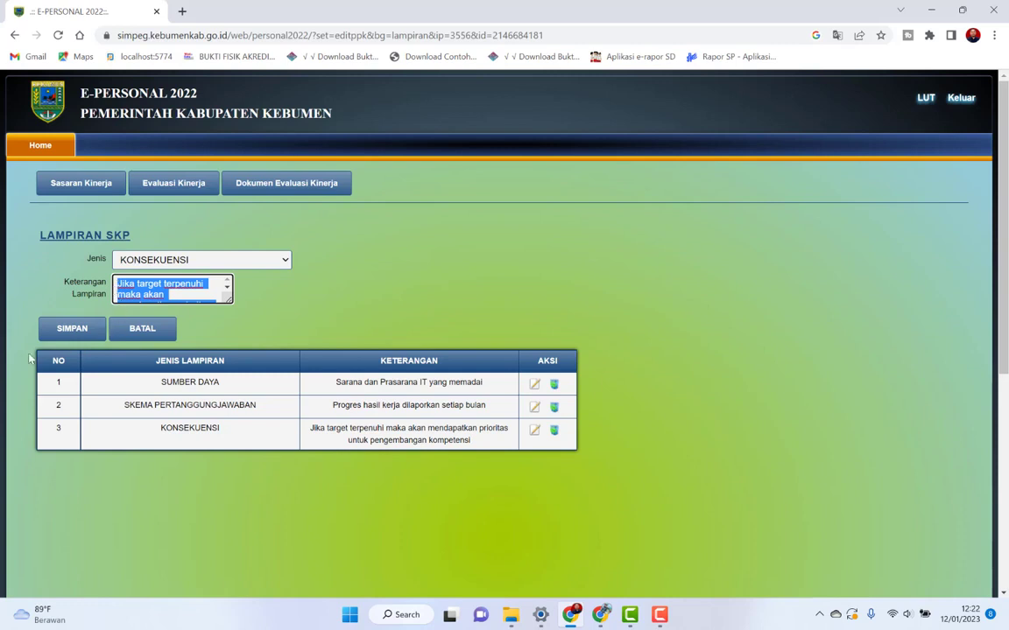
{"action": "left_click", "coordinate": [70, 331]}
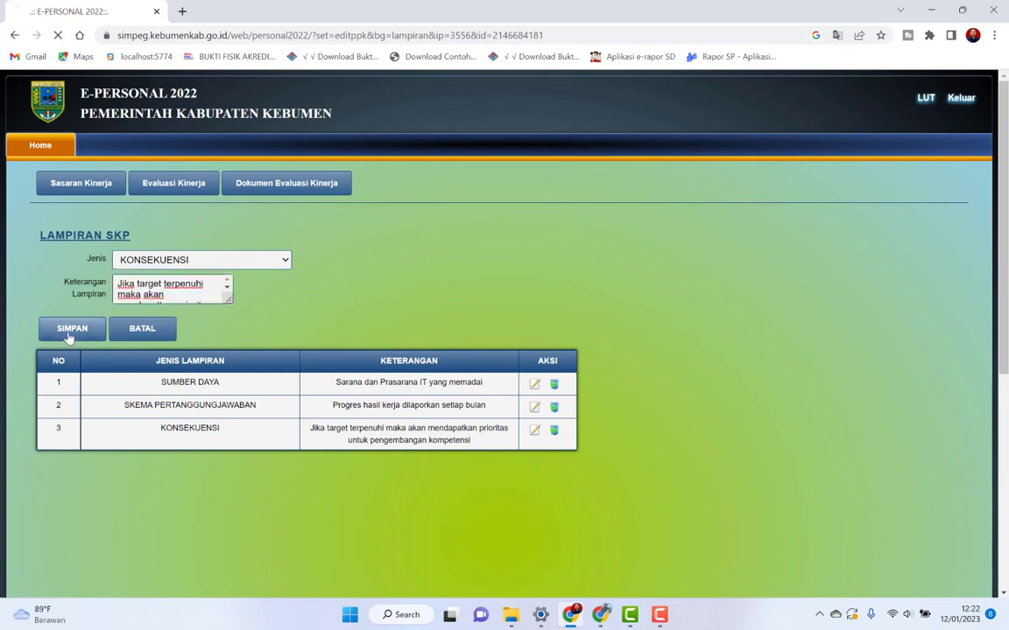
Step: Review the Sasaran Kinerja, Dokumen Evaluasi Kinerja, Capaian Kinerja and Evaluasi Perilaku Kinerja pages in turn
{"action": "left_click", "coordinate": [102, 183]}
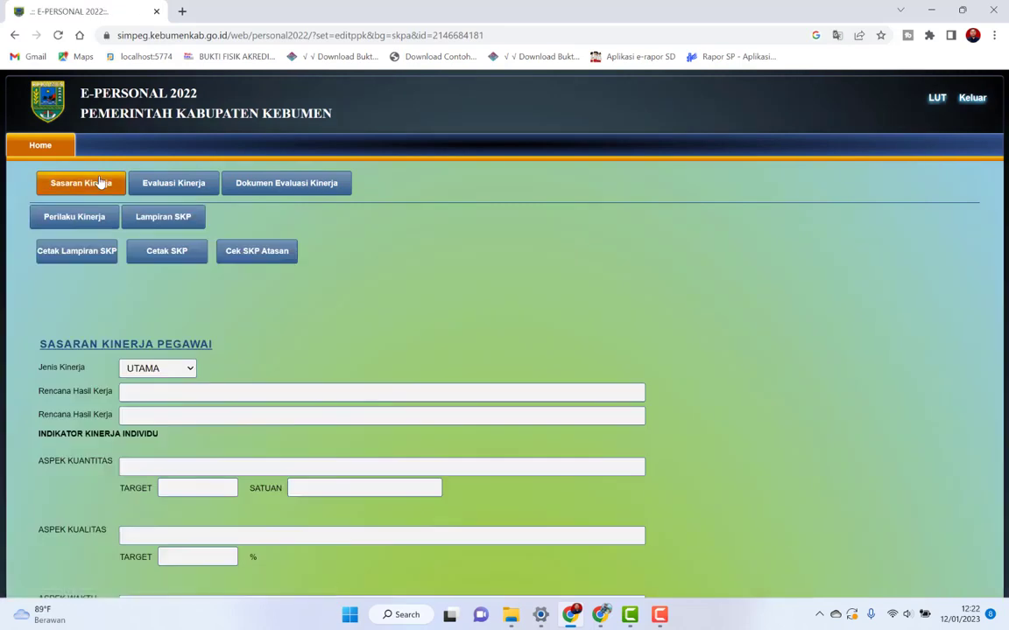
{"action": "left_click", "coordinate": [276, 184]}
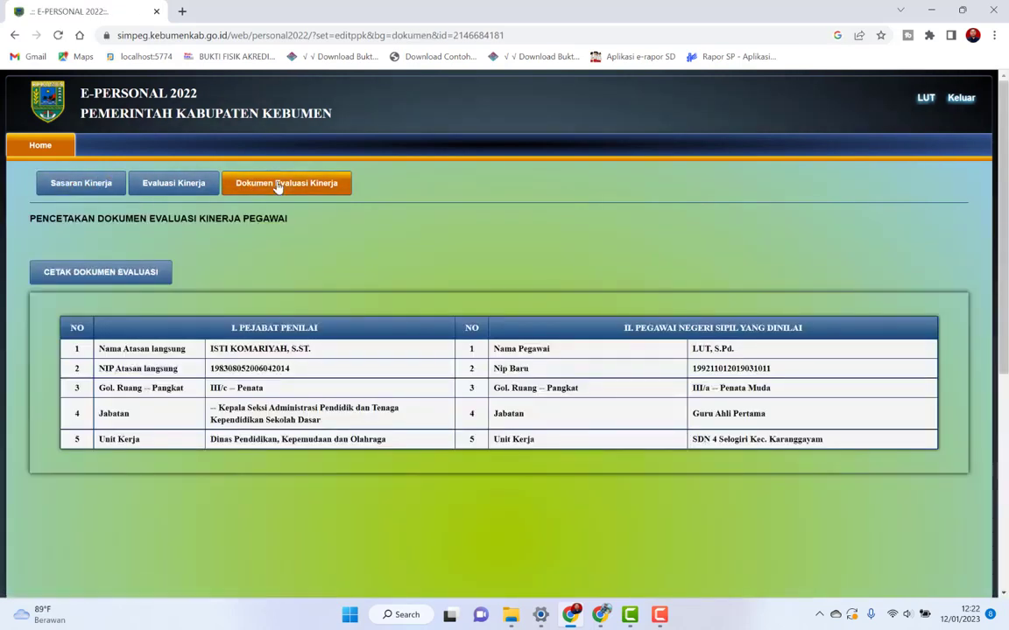
{"action": "left_click", "coordinate": [180, 185]}
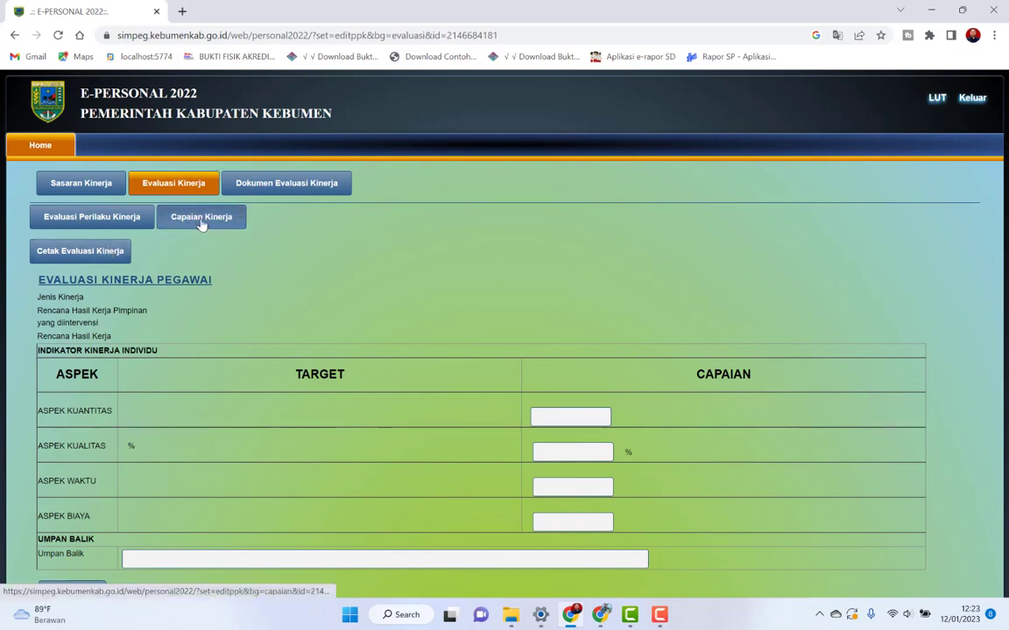
{"action": "left_click", "coordinate": [202, 219]}
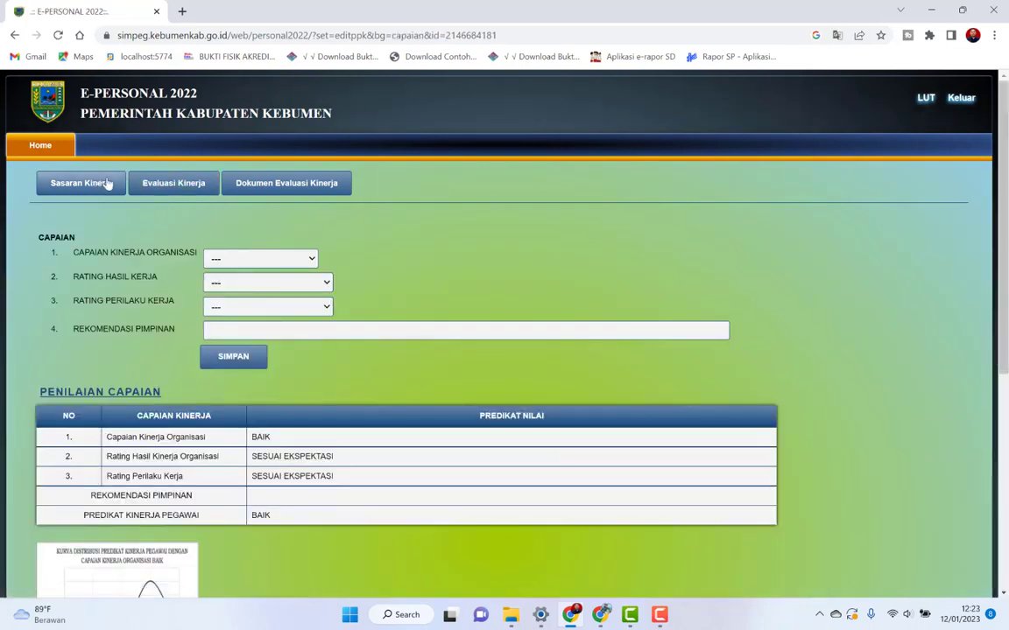
{"action": "left_click", "coordinate": [170, 187]}
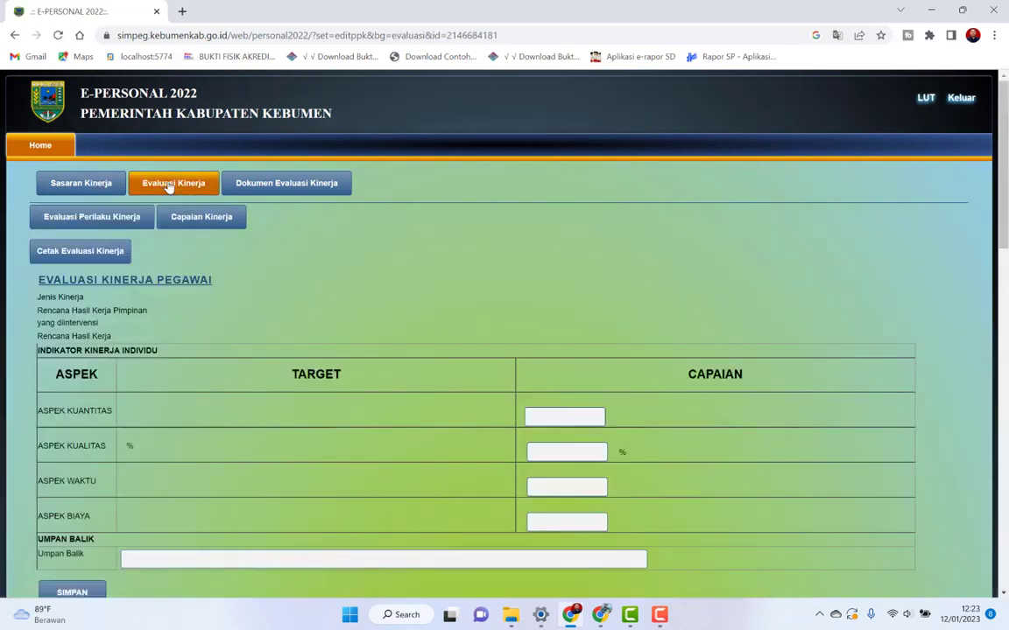
{"action": "left_click", "coordinate": [125, 218]}
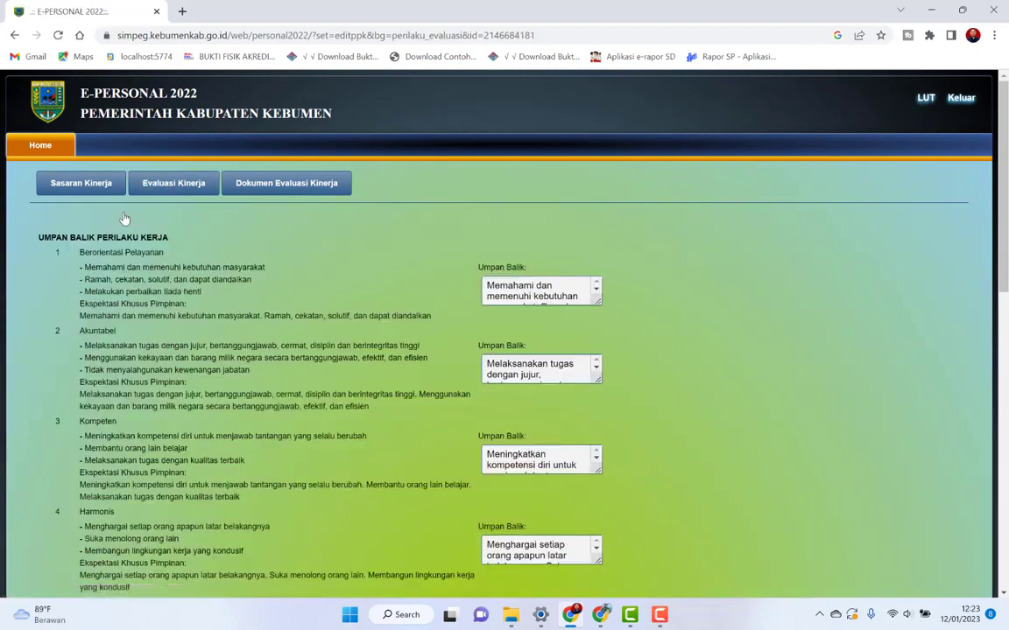
{"action": "left_click", "coordinate": [239, 188]}
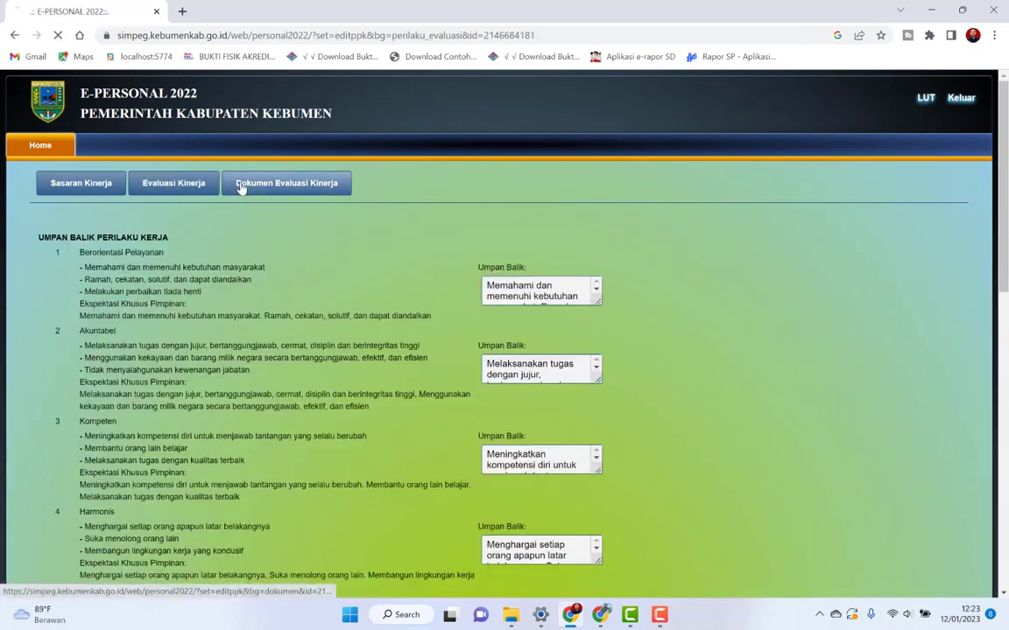
Step: Open the printable employee performance evaluation from Evaluasi Kinerja, dismiss its print dialog, and close the document
{"action": "left_click", "coordinate": [186, 189]}
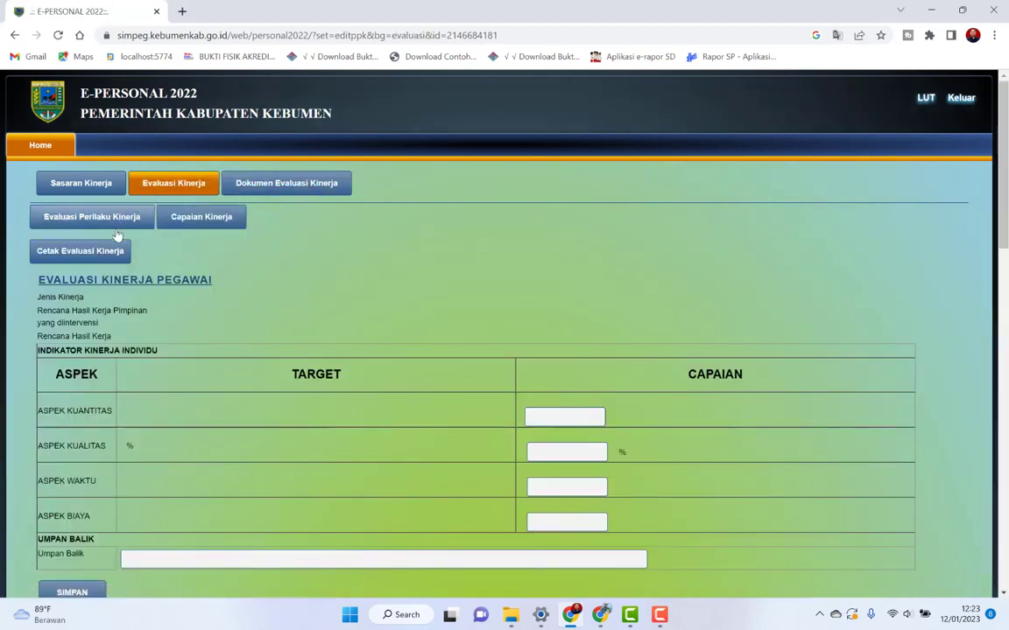
{"action": "left_click", "coordinate": [109, 255]}
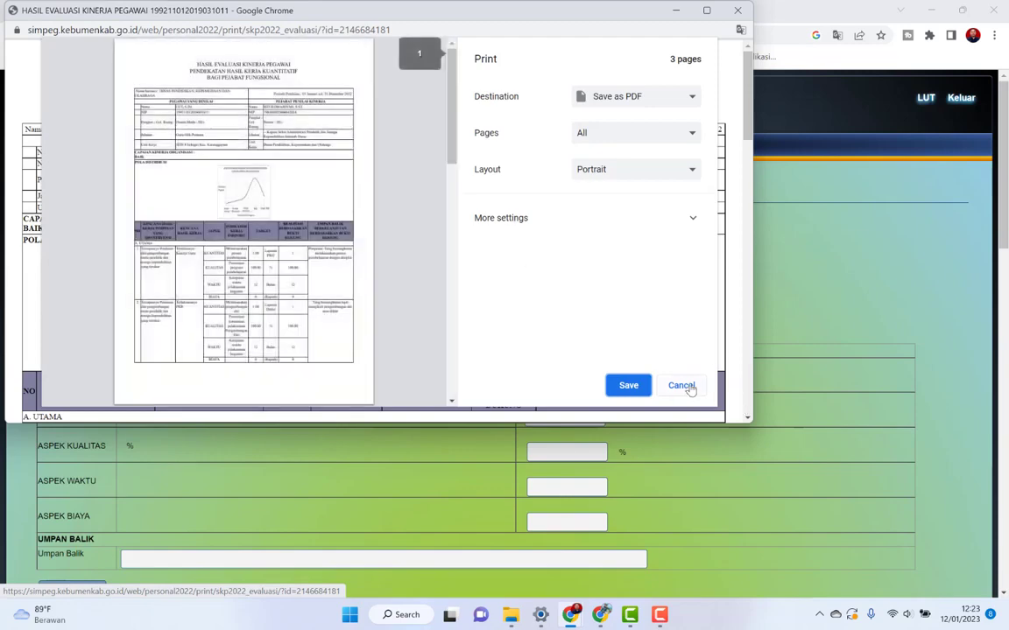
{"action": "left_click", "coordinate": [690, 389]}
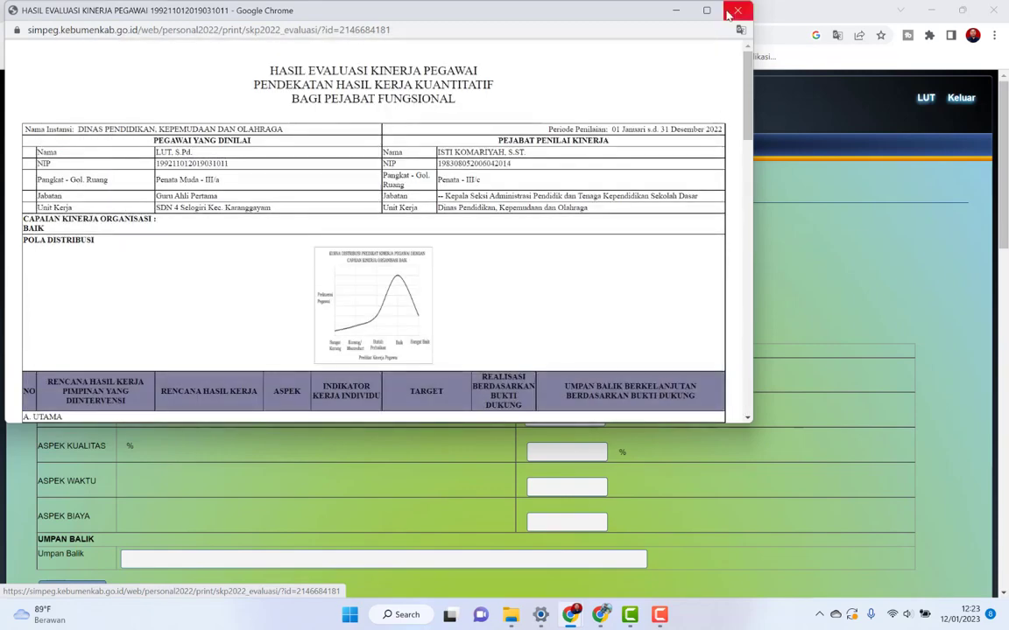
{"action": "left_click", "coordinate": [727, 15]}
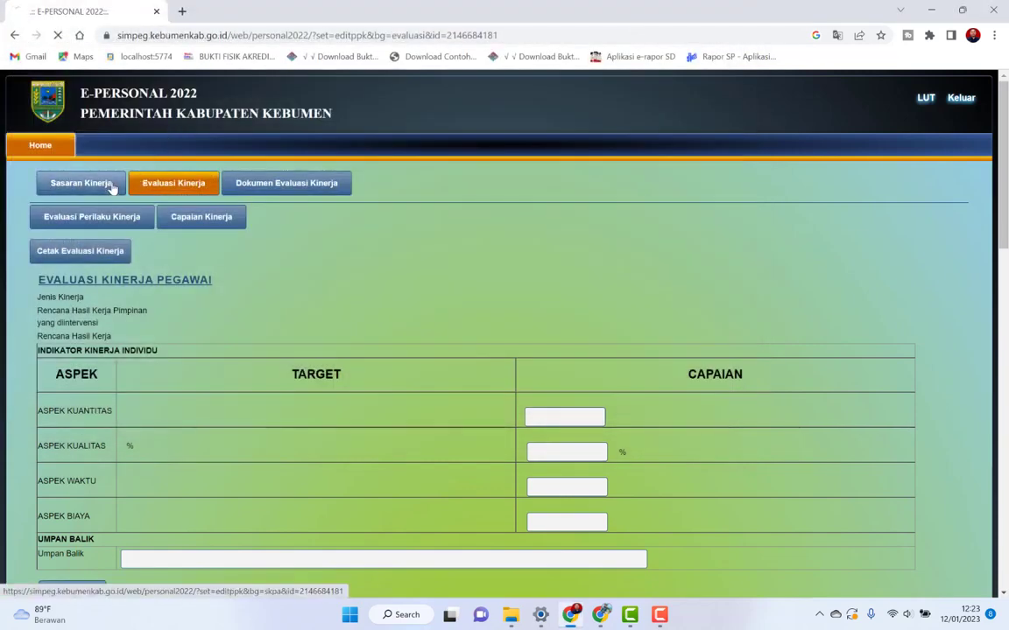
Step: Revisit Lampiran SKP and Perilaku Kinerja under Sasaran Kinerja, check Evaluasi Kinerja, and finish on the Dokumen Evaluasi Kinerja page
{"action": "left_click", "coordinate": [112, 188]}
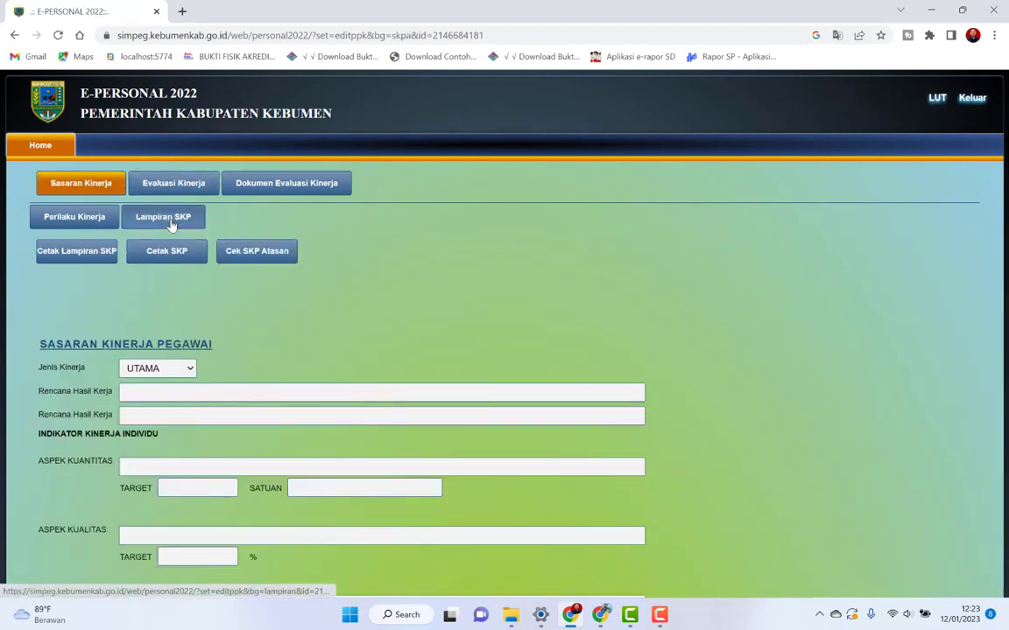
{"action": "left_click", "coordinate": [156, 210]}
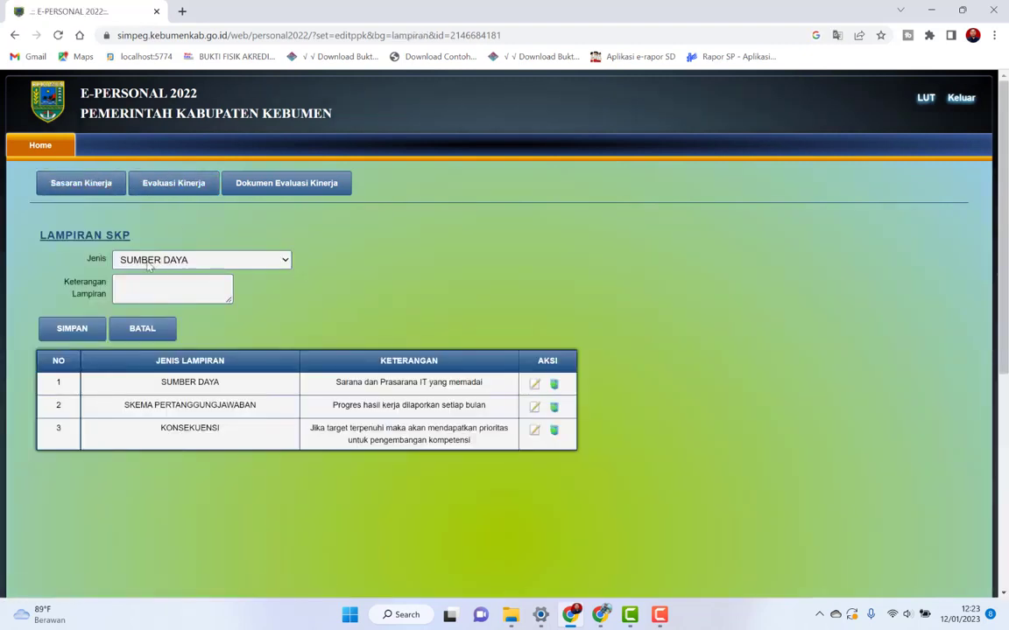
{"action": "left_click", "coordinate": [246, 194]}
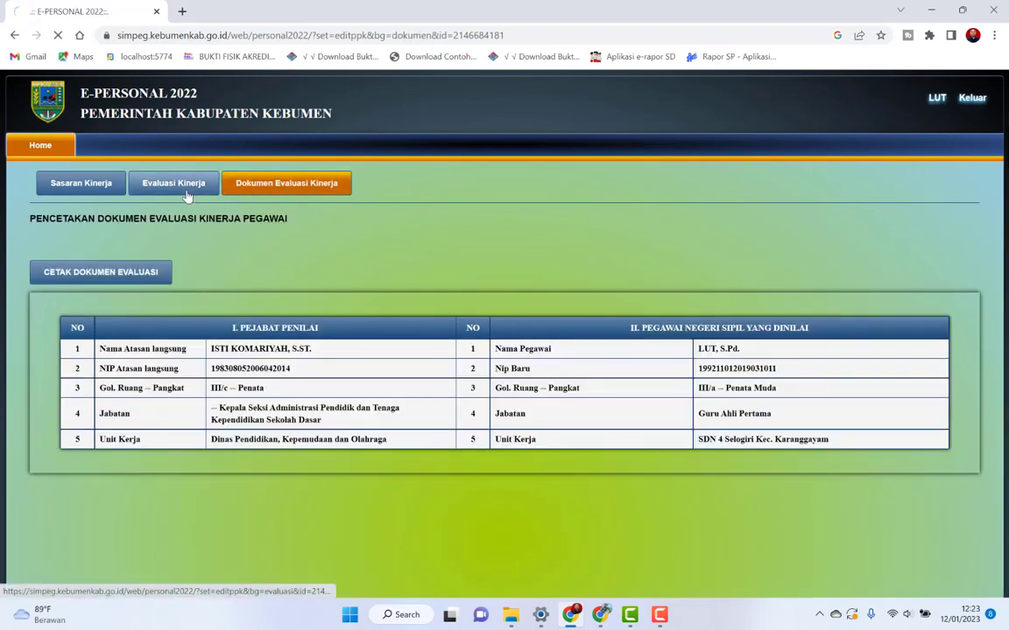
{"action": "left_click", "coordinate": [187, 195]}
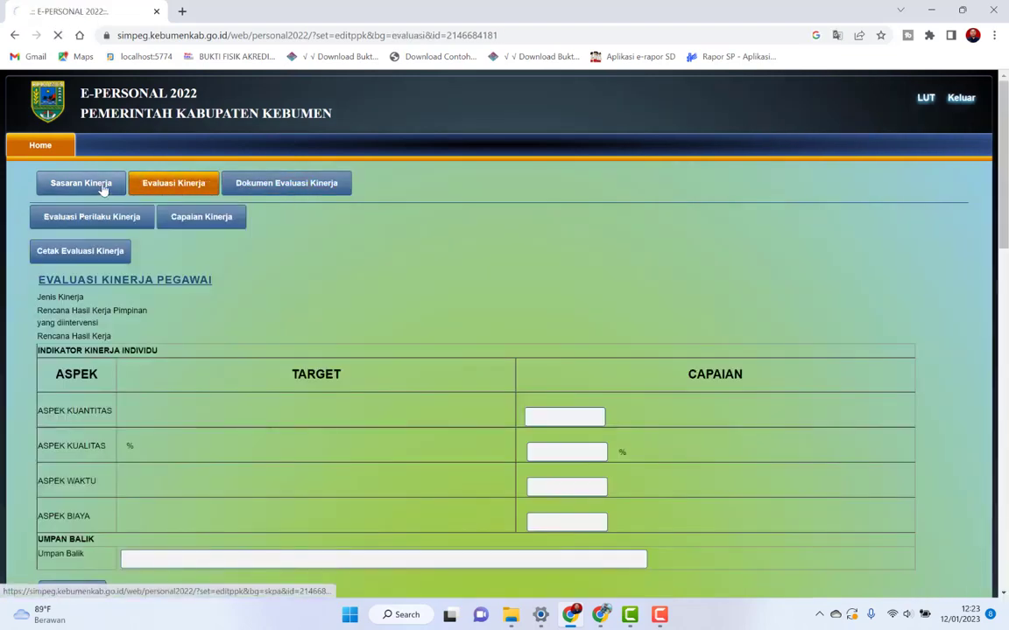
{"action": "left_click", "coordinate": [102, 187]}
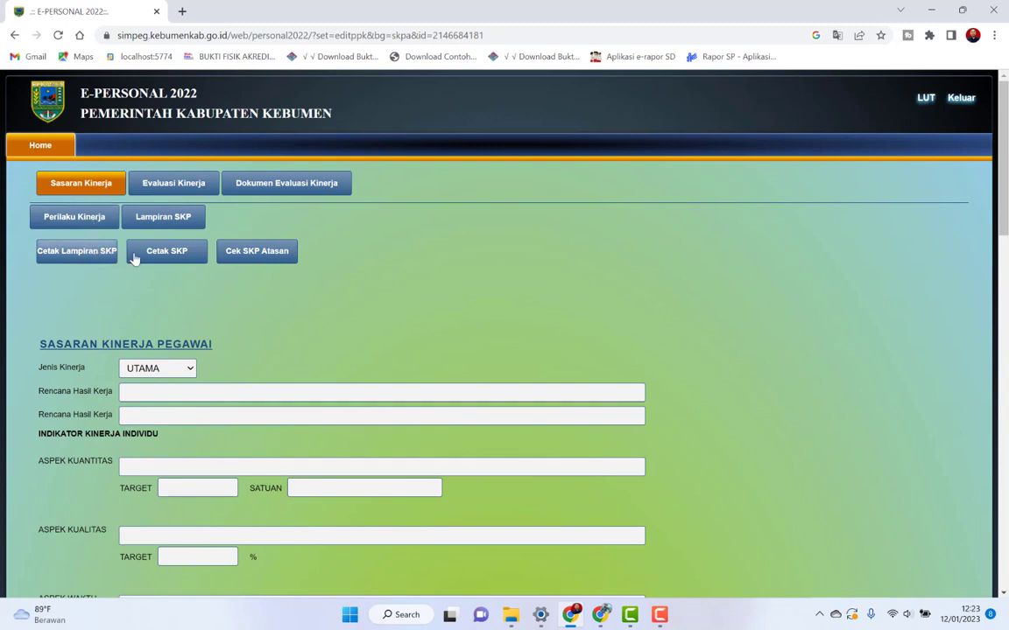
{"action": "left_click", "coordinate": [78, 217]}
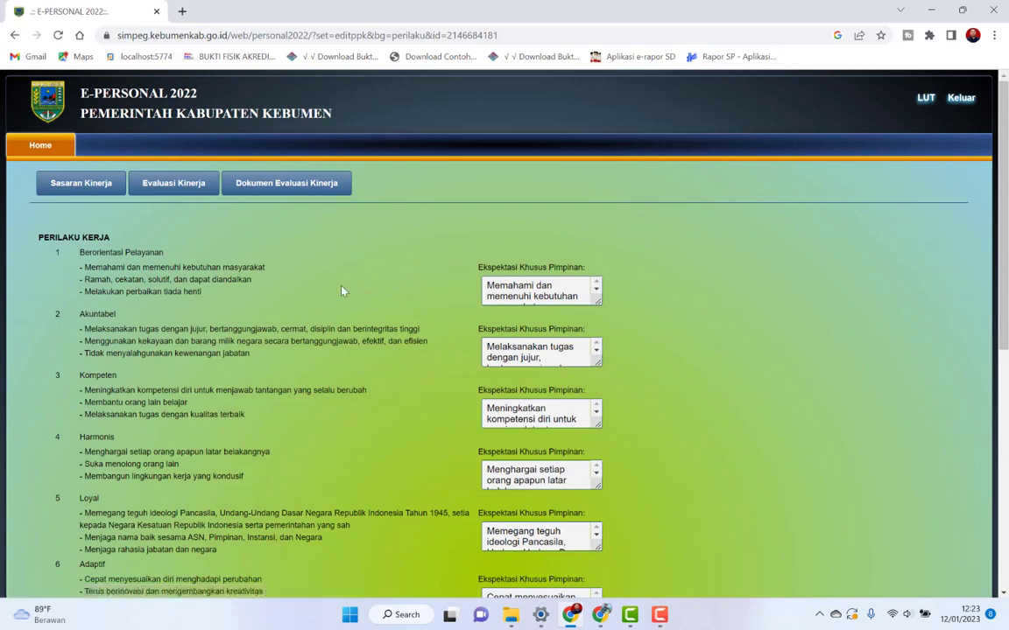
{"action": "left_click", "coordinate": [108, 183]}
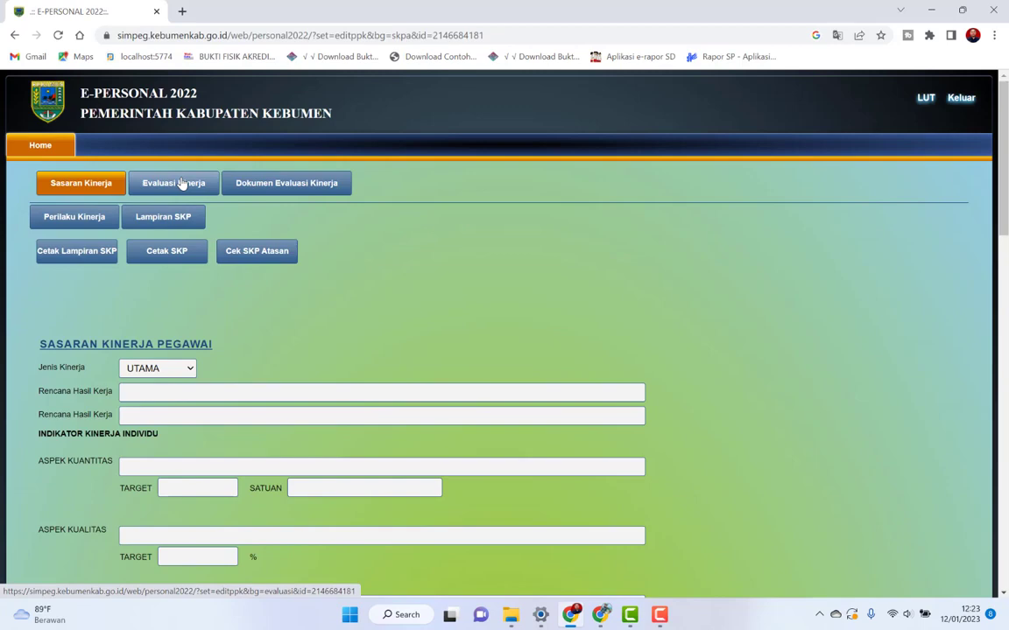
{"action": "left_click", "coordinate": [181, 183]}
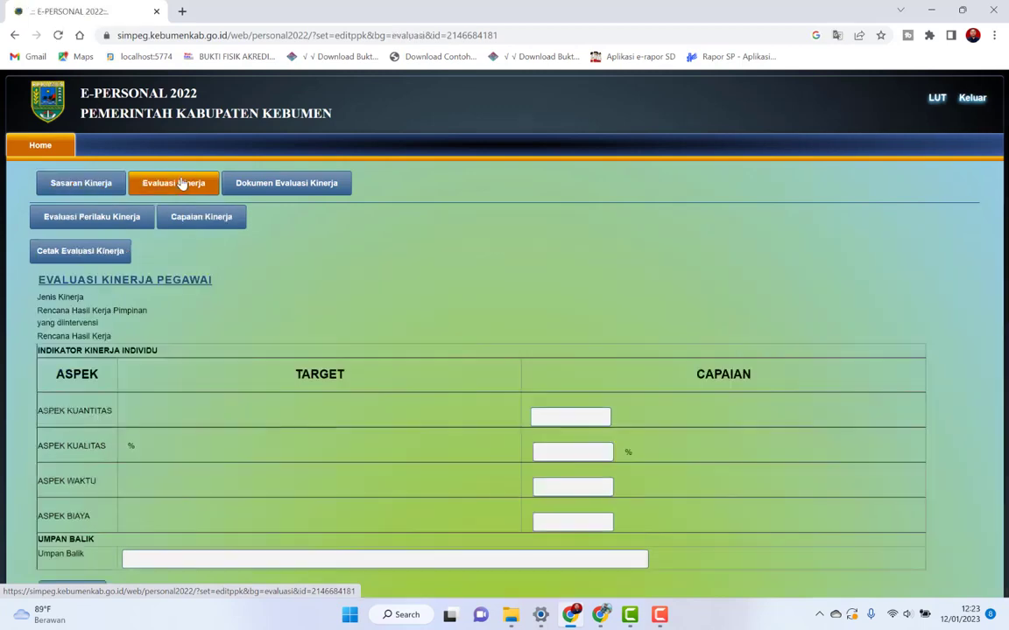
{"action": "left_click", "coordinate": [254, 180]}
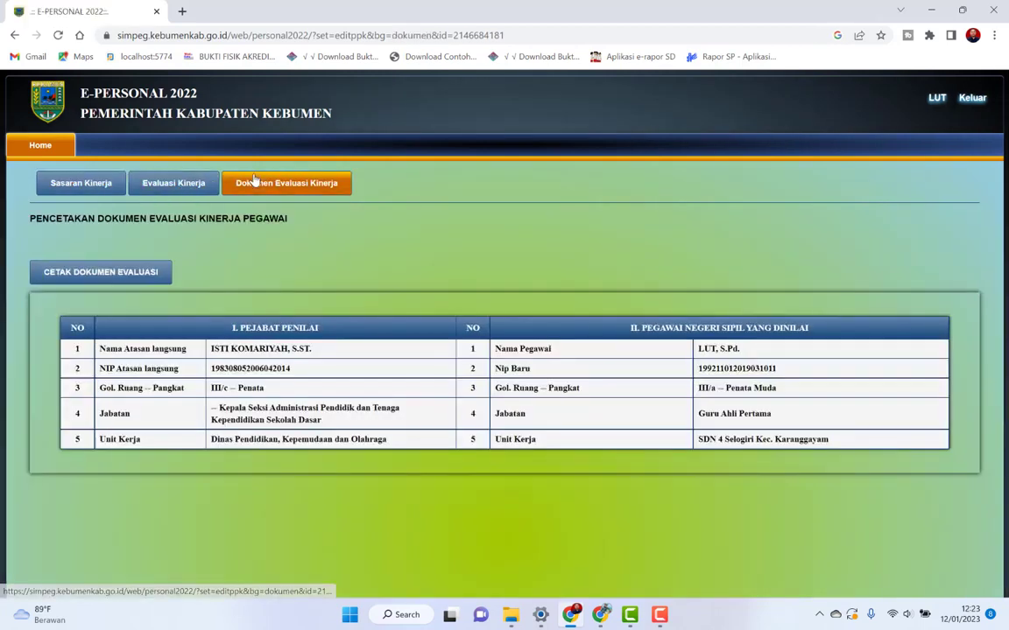
Step: In the Capaian Kinerja form, set Capaian Kinerja Organisasi to BAIK and both Rating Hasil Kerja and Rating Perilaku Kerja to SESUAI EKSPEKTASI
{"action": "left_click", "coordinate": [181, 187]}
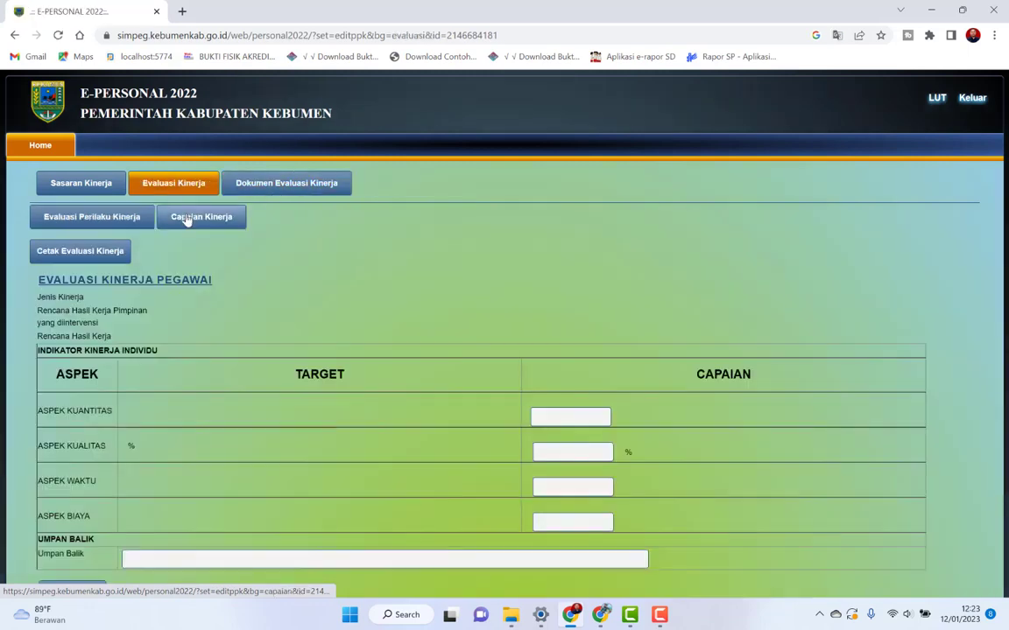
{"action": "left_click", "coordinate": [200, 225]}
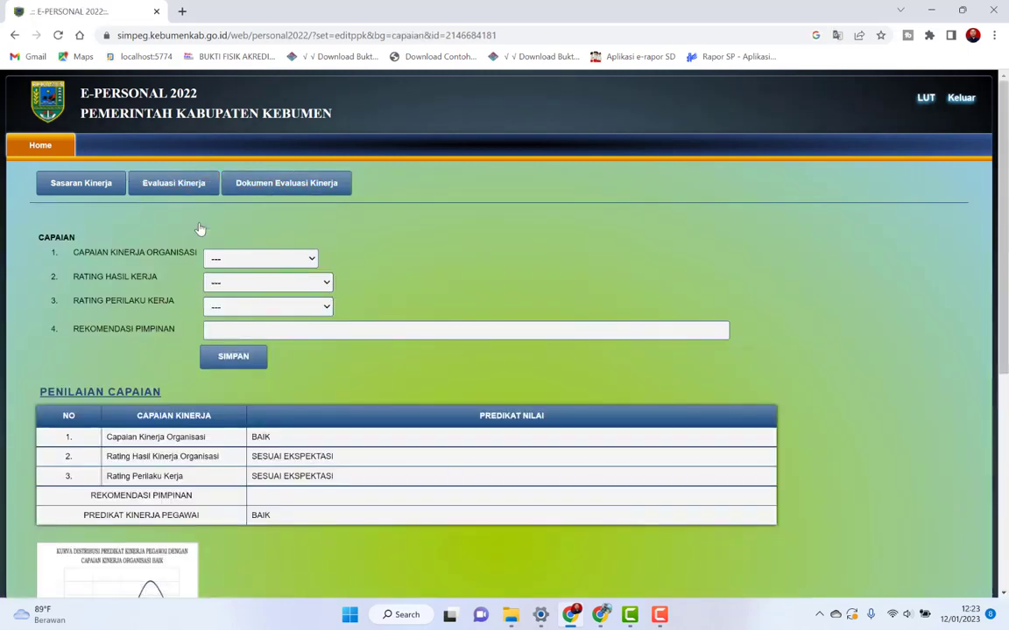
{"action": "left_click", "coordinate": [246, 333]}
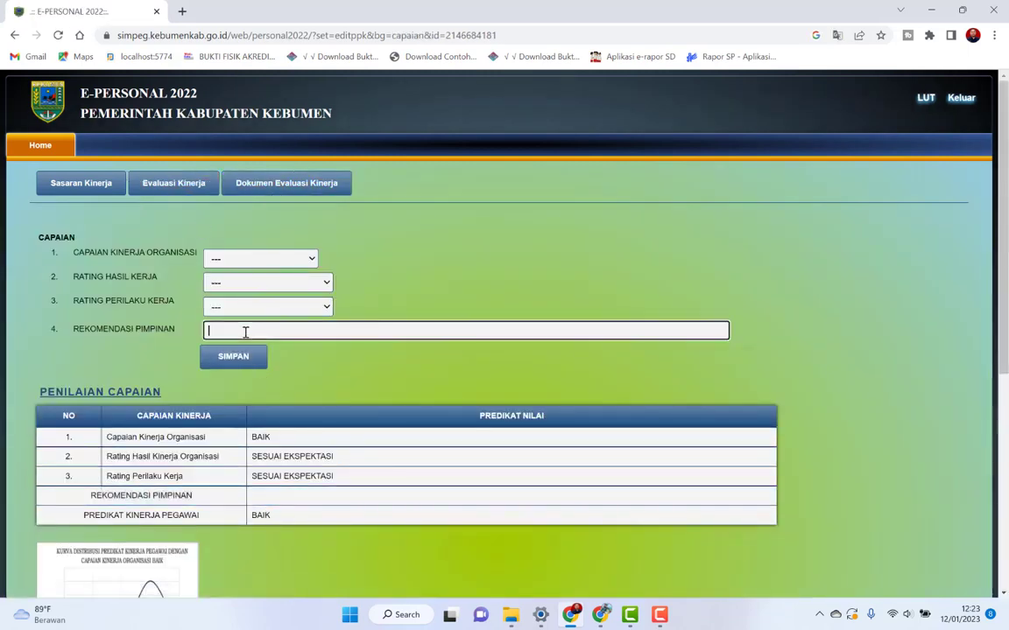
{"action": "left_click", "coordinate": [282, 261]}
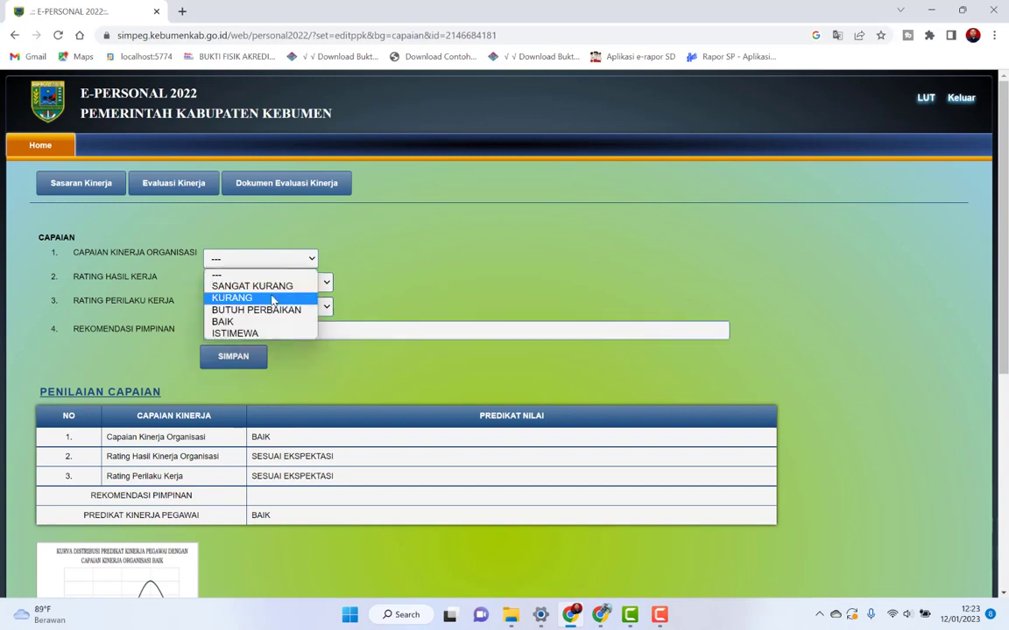
{"action": "left_click", "coordinate": [260, 323]}
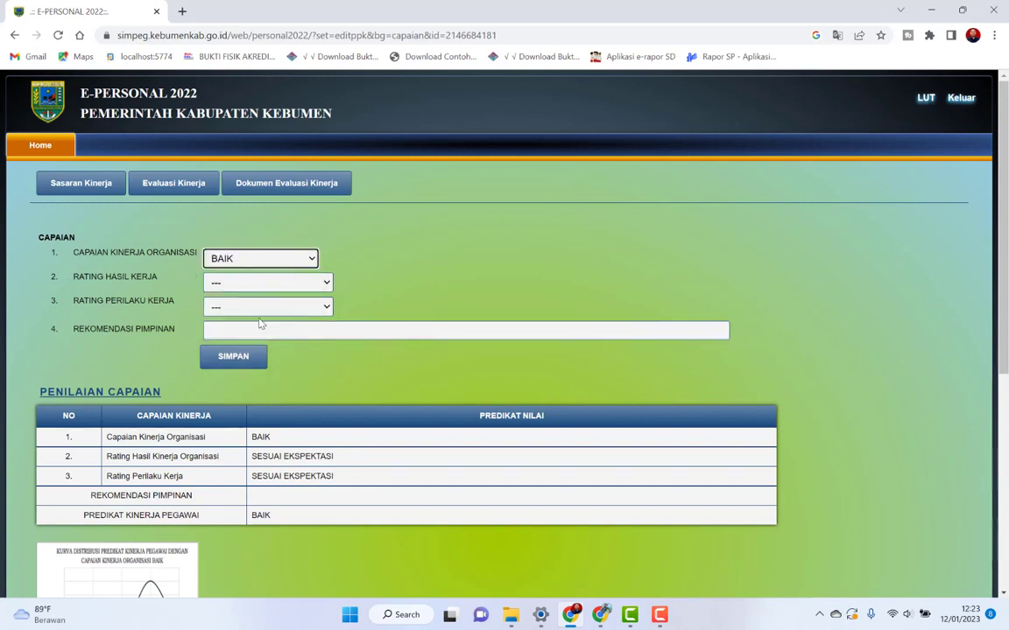
{"action": "left_click", "coordinate": [252, 287]}
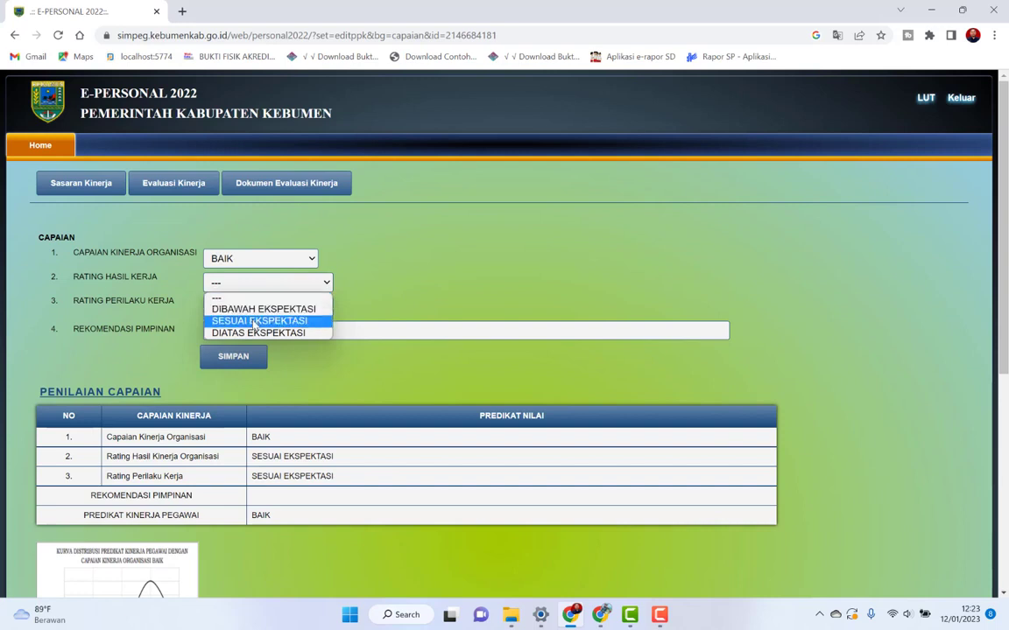
{"action": "left_click", "coordinate": [257, 321]}
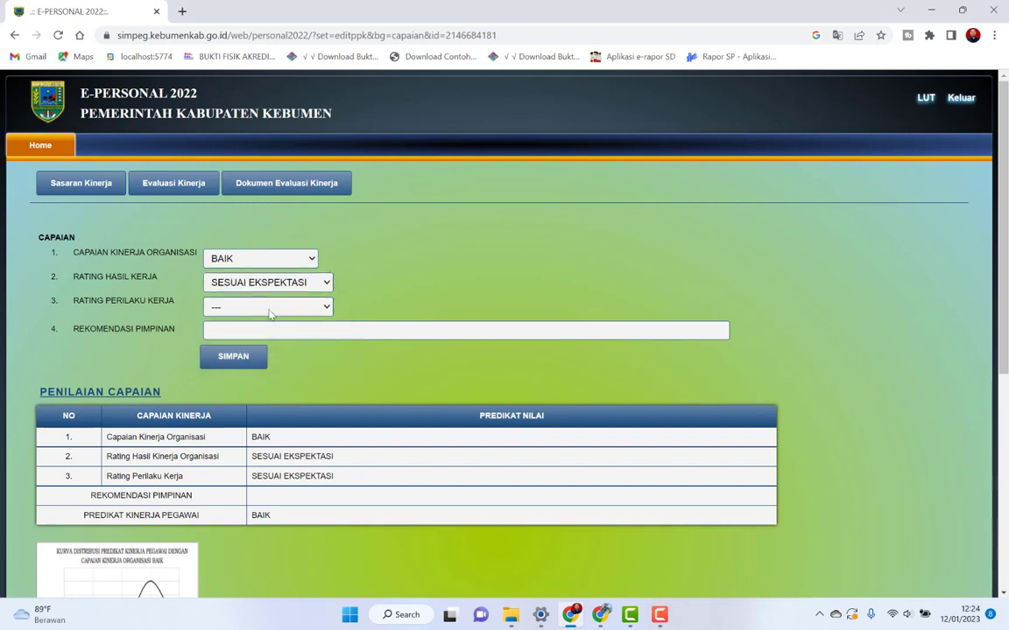
{"action": "left_click", "coordinate": [277, 307]}
{"action": "left_click", "coordinate": [266, 347]}
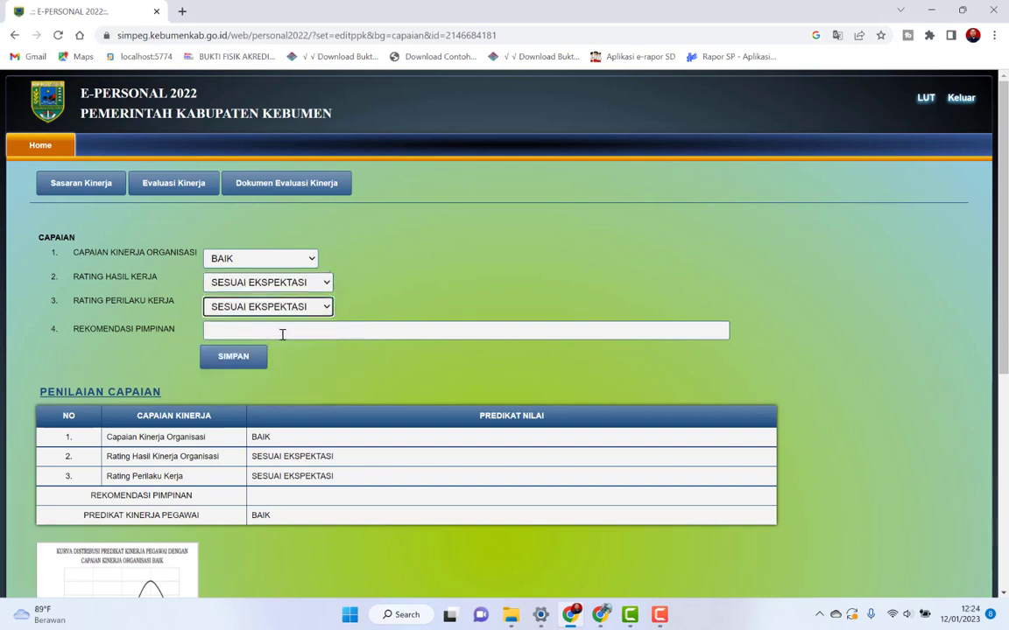
Step: Enter "mendapatkan prioritas untuk pengembangan kompetensi" as the Rekomendasi Pimpinan and save the Capaian entry
{"action": "left_click", "coordinate": [282, 334]}
{"action": "type", "text": "Jika target terpenuhi maka akan mendapatkan prioritas untuk pengembangan kompetensi"}
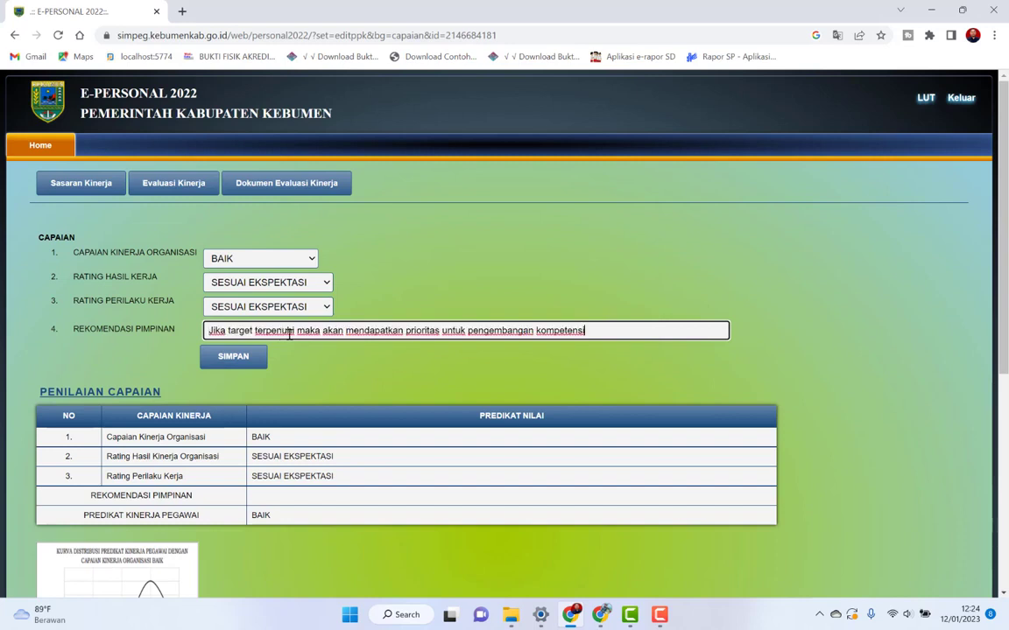
{"action": "left_click_drag", "start_coordinate": [346, 333], "coordinate": [176, 320]}
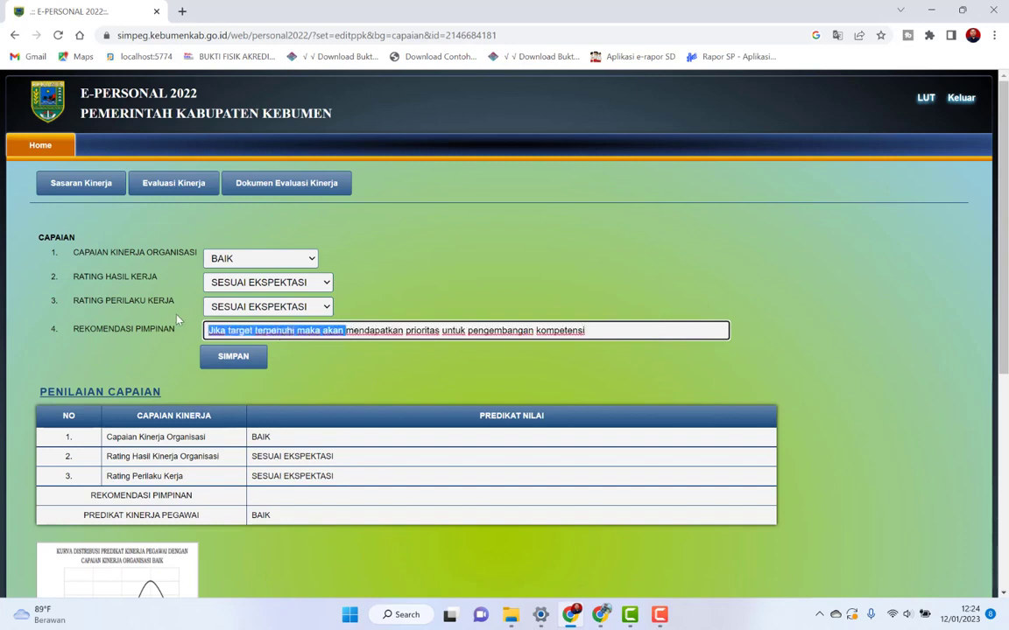
{"action": "key", "text": "BackSpace"}
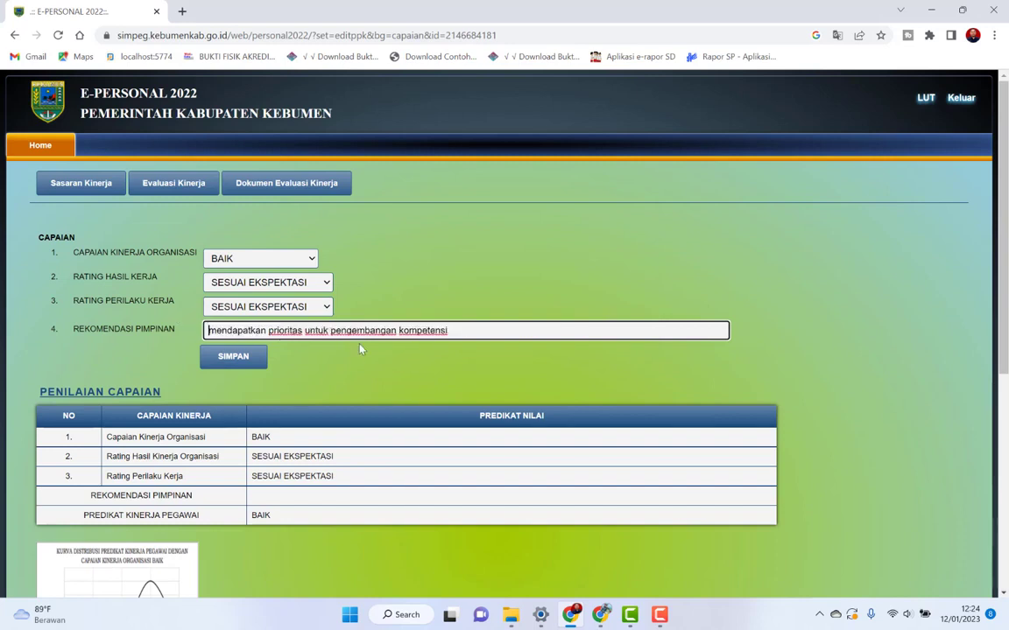
{"action": "left_click", "coordinate": [247, 362]}
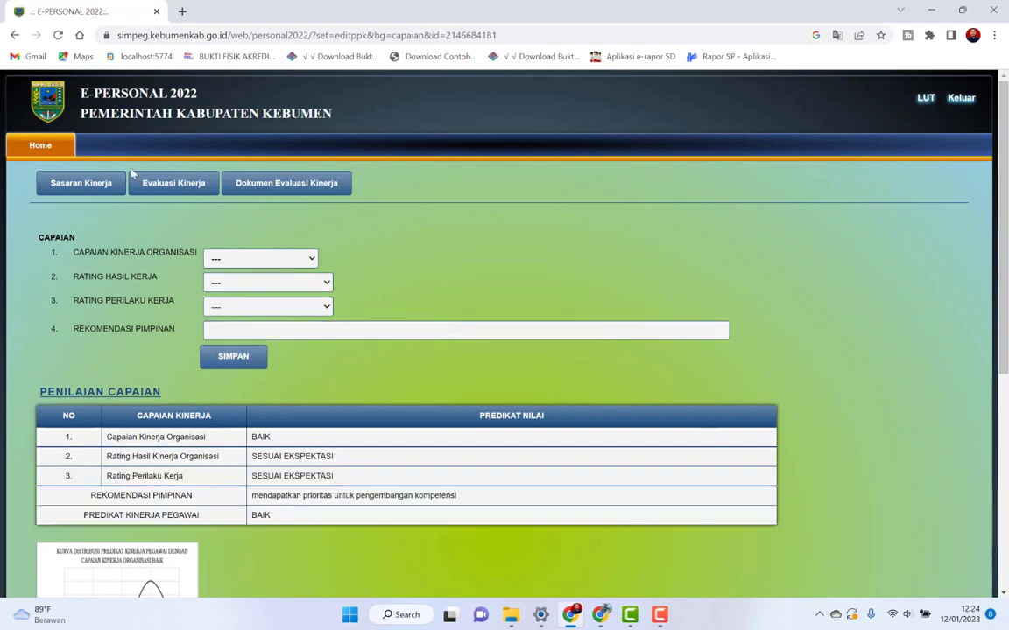
Step: Open the printable Lampiran SKP from Sasaran Kinerja, cancel its print dialog, check the attachment, and close the document
{"action": "left_click", "coordinate": [77, 175]}
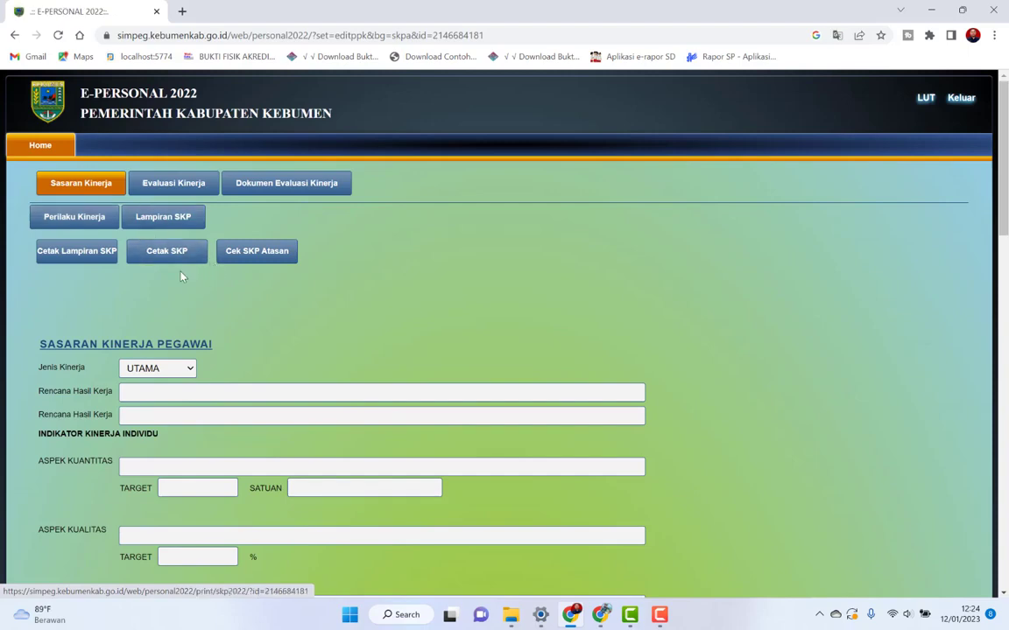
{"action": "left_click", "coordinate": [90, 254]}
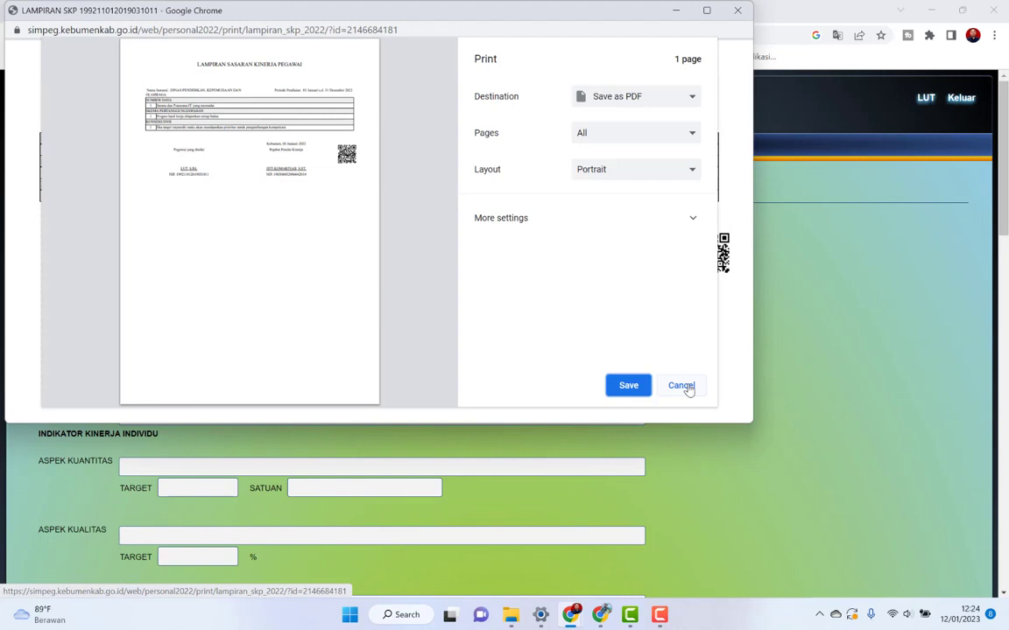
{"action": "left_click", "coordinate": [682, 385]}
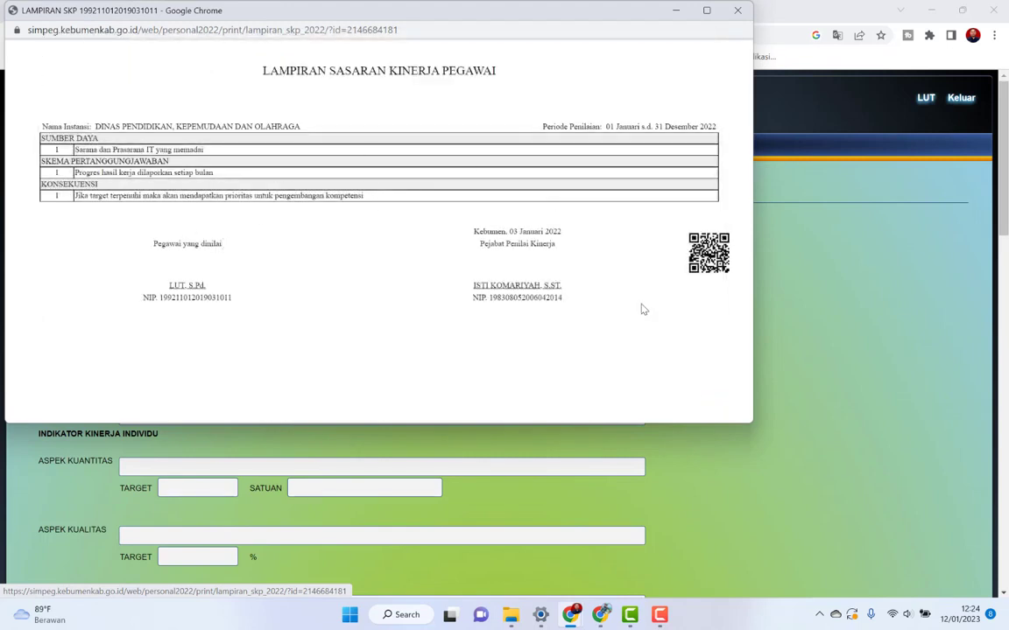
{"action": "left_click", "coordinate": [734, 8]}
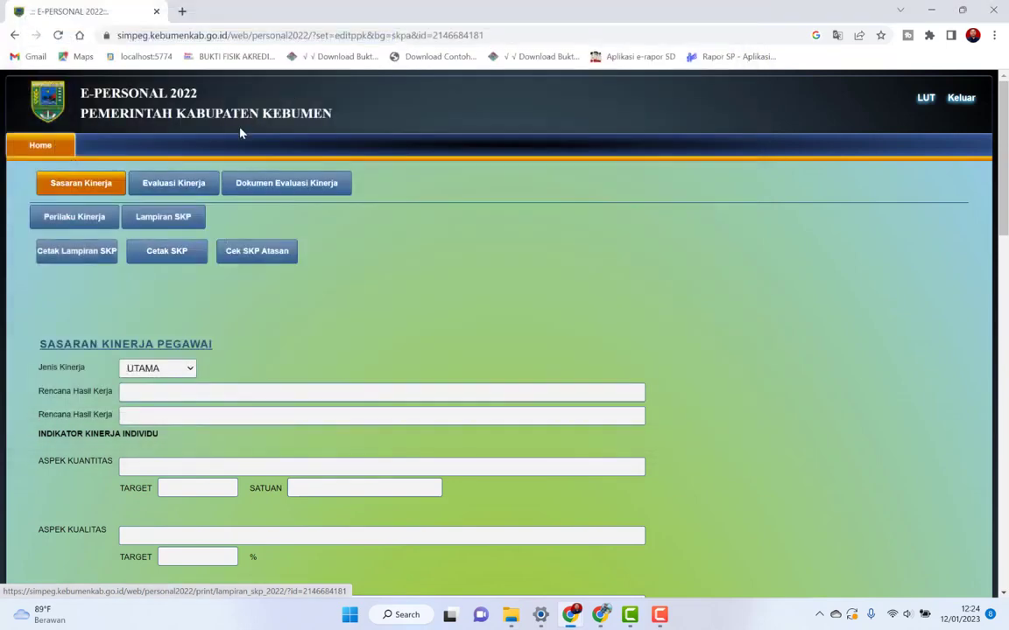
Step: Open the printable SKP document, cancel its print dialog to view the performance targets, and close it
{"action": "left_click", "coordinate": [175, 250]}
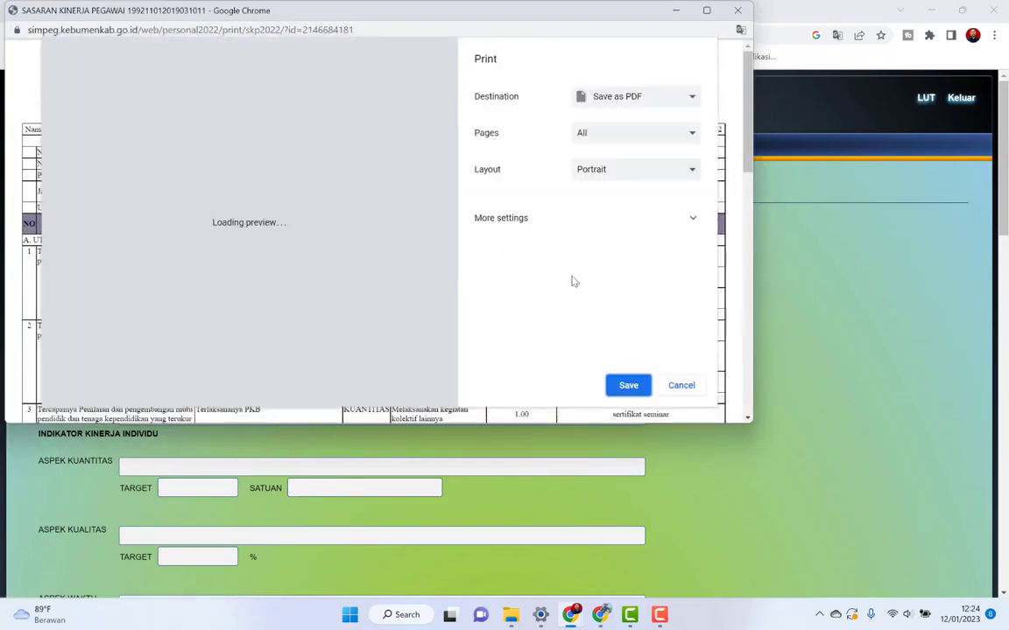
{"action": "left_click", "coordinate": [681, 386]}
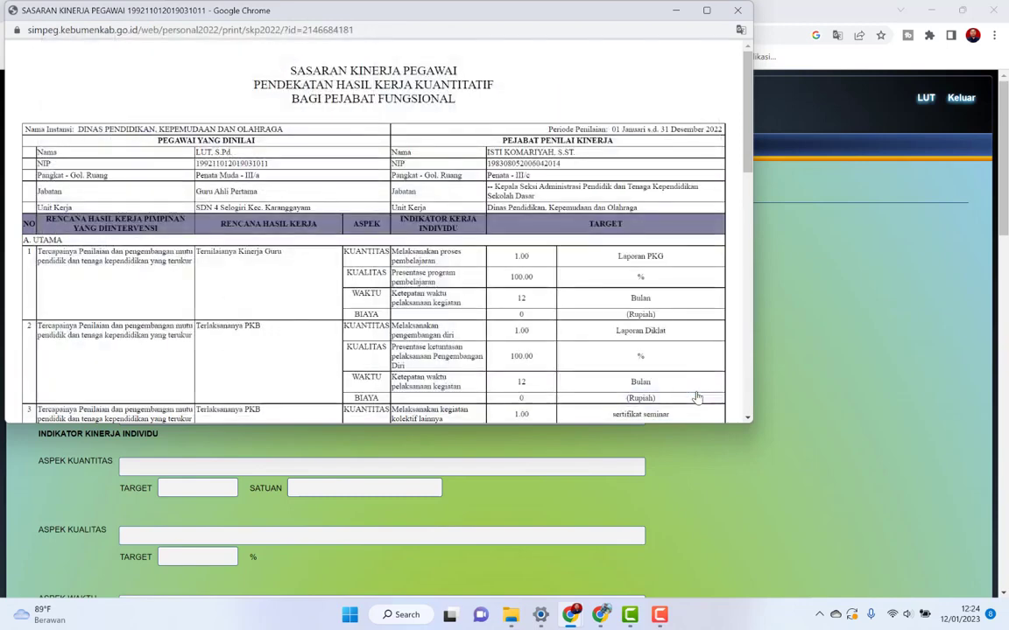
{"action": "left_click", "coordinate": [739, 13]}
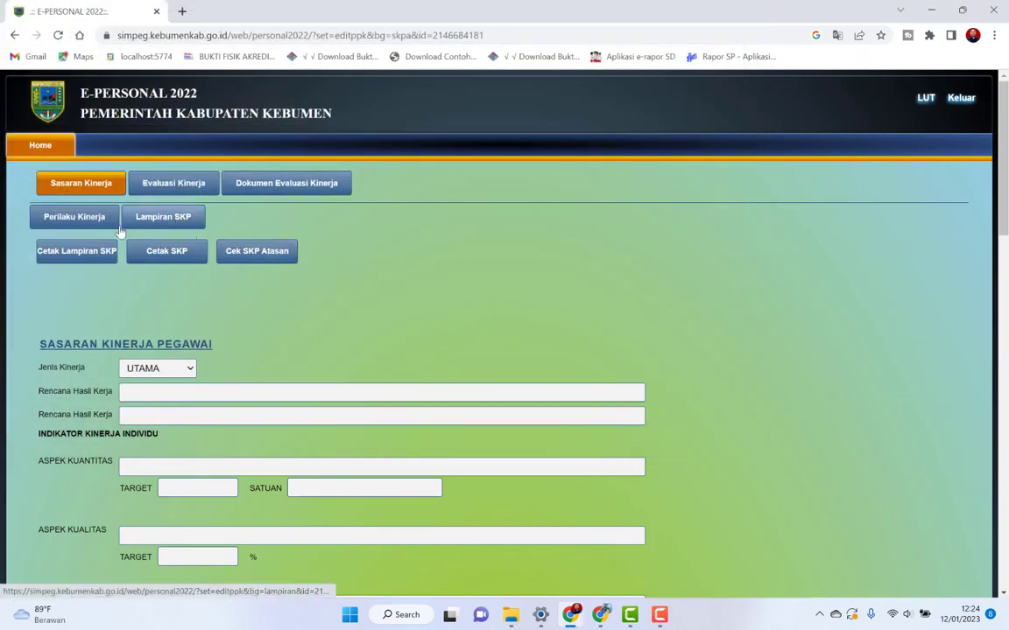
Step: Open the printable evaluation result from Evaluasi Kinerja without printing, review its work results, behaviour feedback and ratings, and close it
{"action": "left_click", "coordinate": [159, 192]}
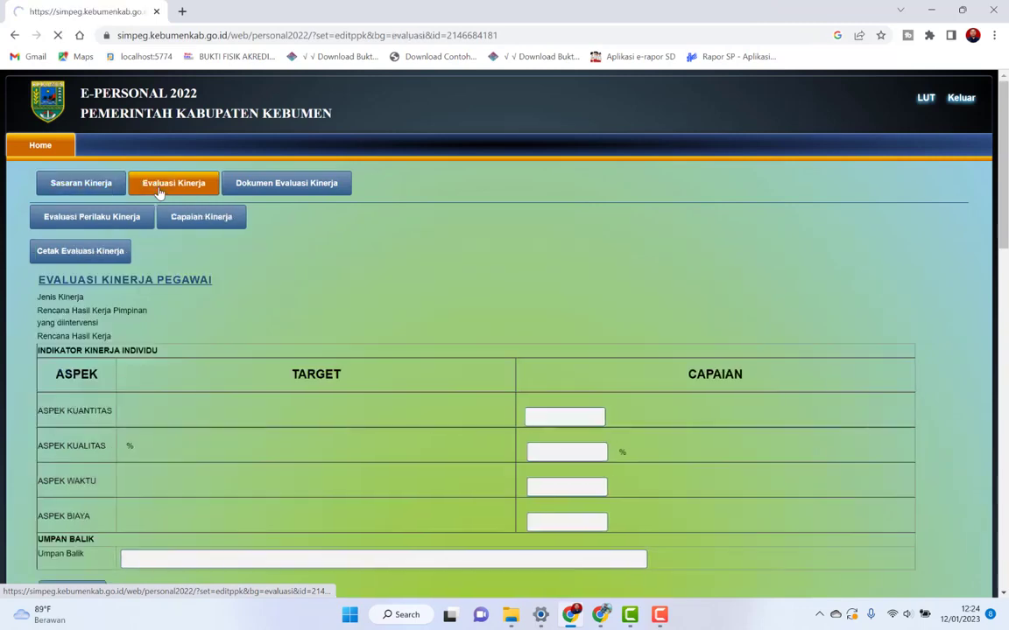
{"action": "scroll", "coordinate": [932, 397], "scroll_direction": "down", "scroll_amount": 2}
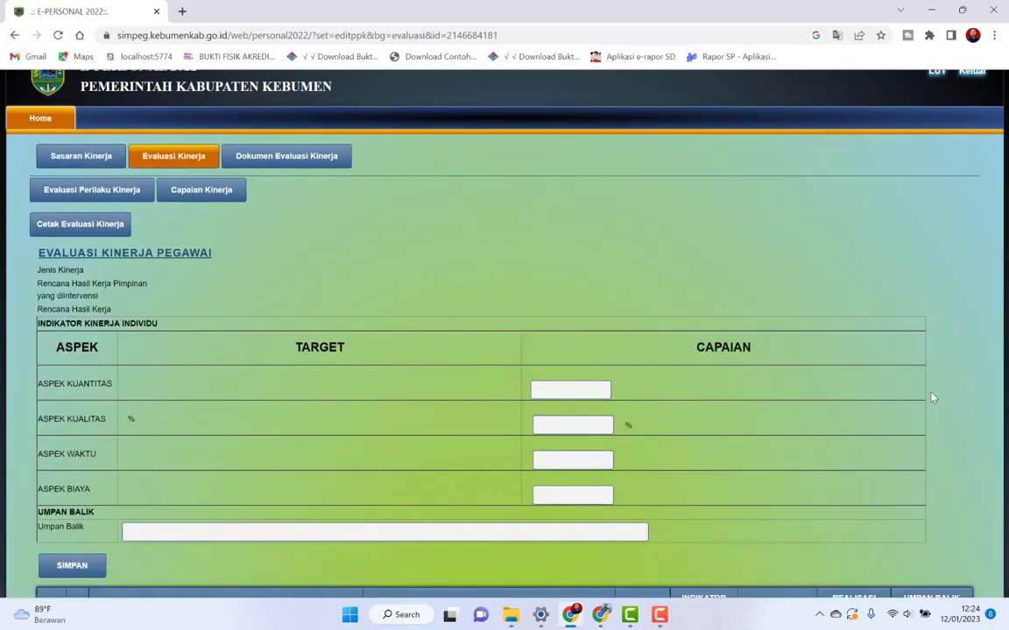
{"action": "scroll", "coordinate": [939, 390], "scroll_direction": "up", "scroll_amount": 2}
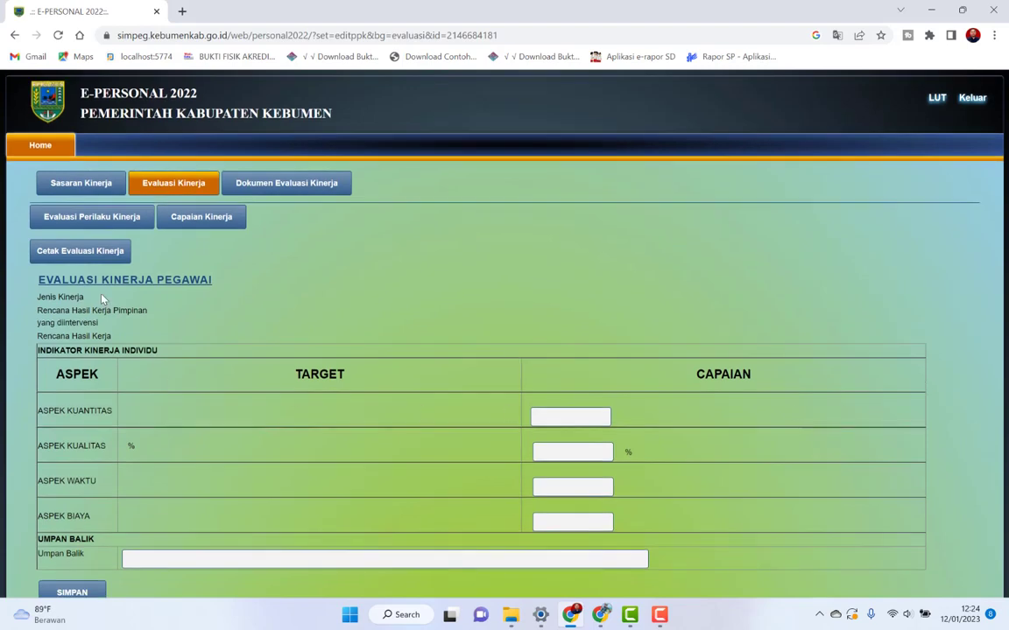
{"action": "left_click", "coordinate": [119, 253]}
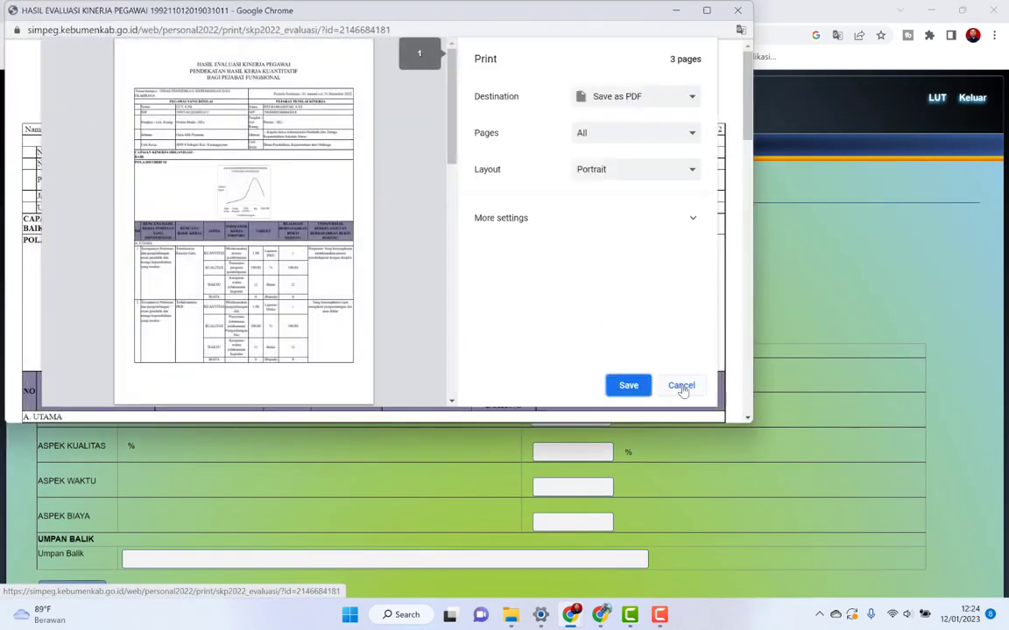
{"action": "left_click", "coordinate": [681, 386]}
{"action": "scroll", "coordinate": [612, 317], "scroll_direction": "down", "scroll_amount": 8}
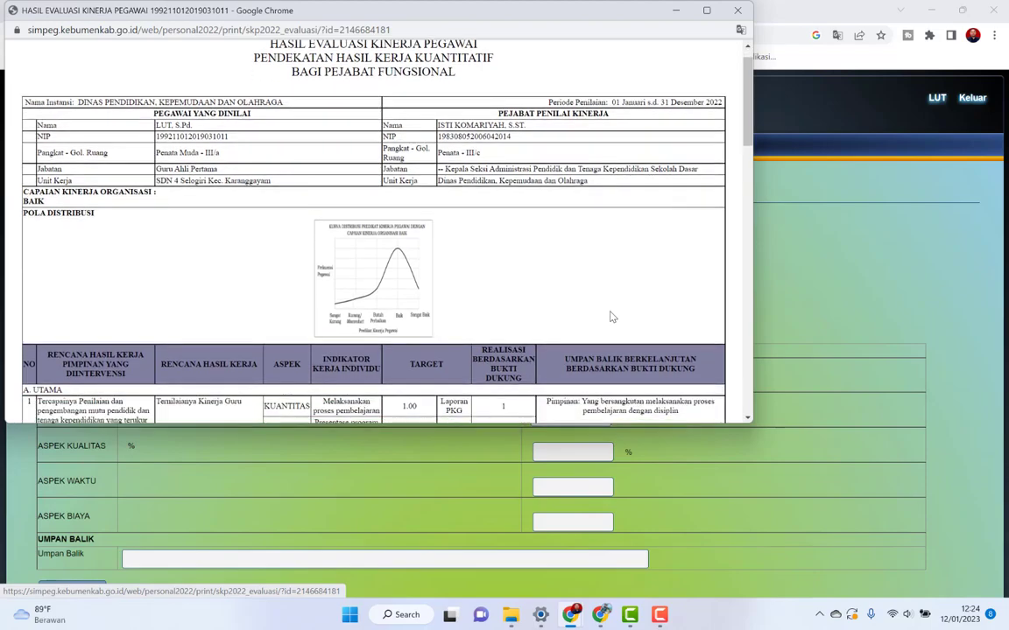
{"action": "scroll", "coordinate": [612, 317], "scroll_direction": "down", "scroll_amount": 10}
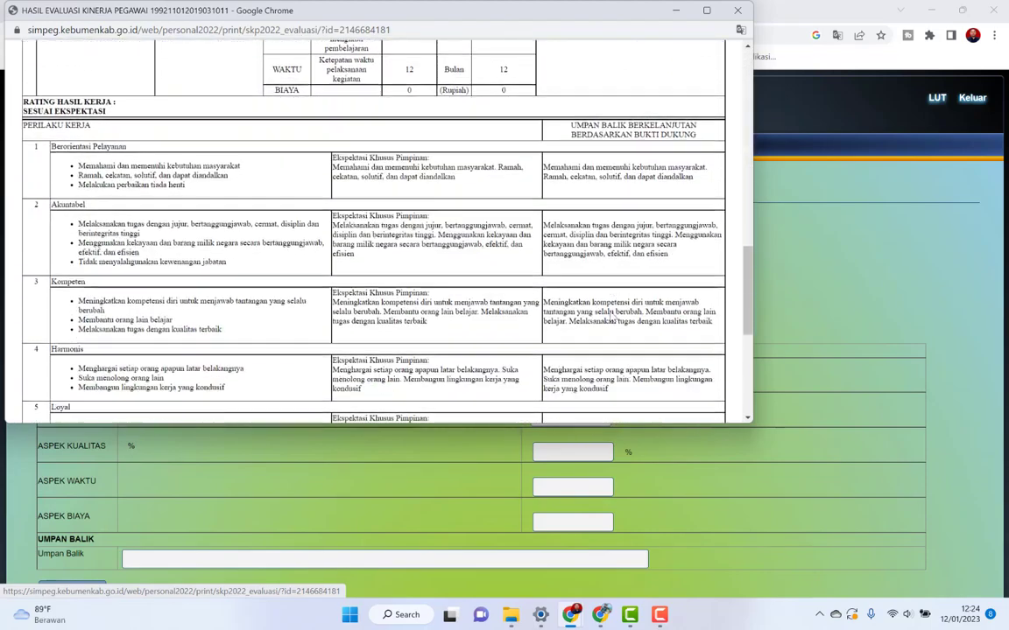
{"action": "scroll", "coordinate": [612, 317], "scroll_direction": "up", "scroll_amount": 1}
{"action": "scroll", "coordinate": [613, 317], "scroll_direction": "up", "scroll_amount": 7}
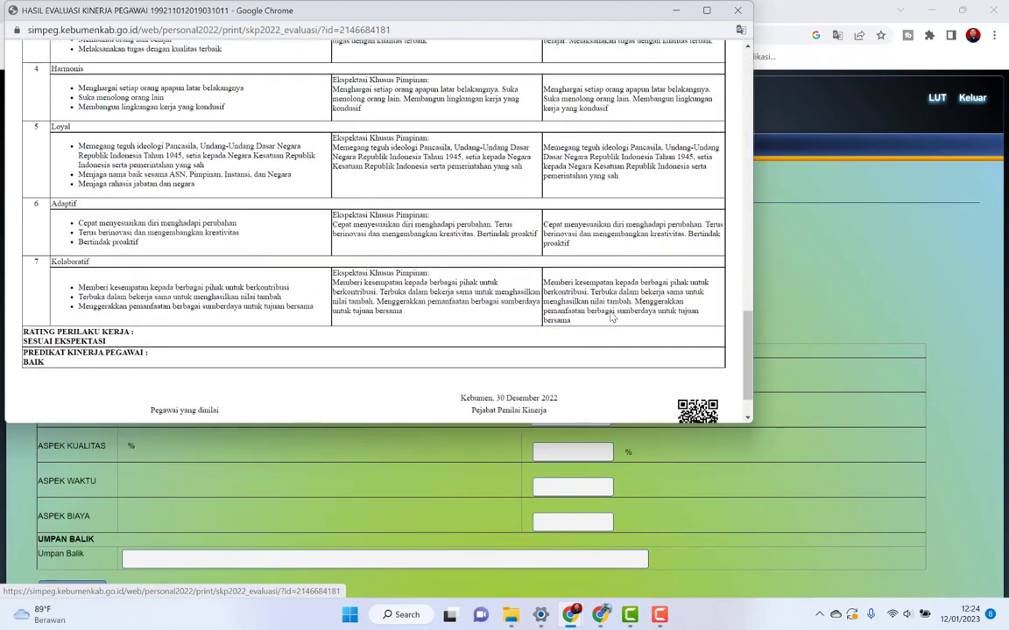
{"action": "left_click", "coordinate": [738, 10]}
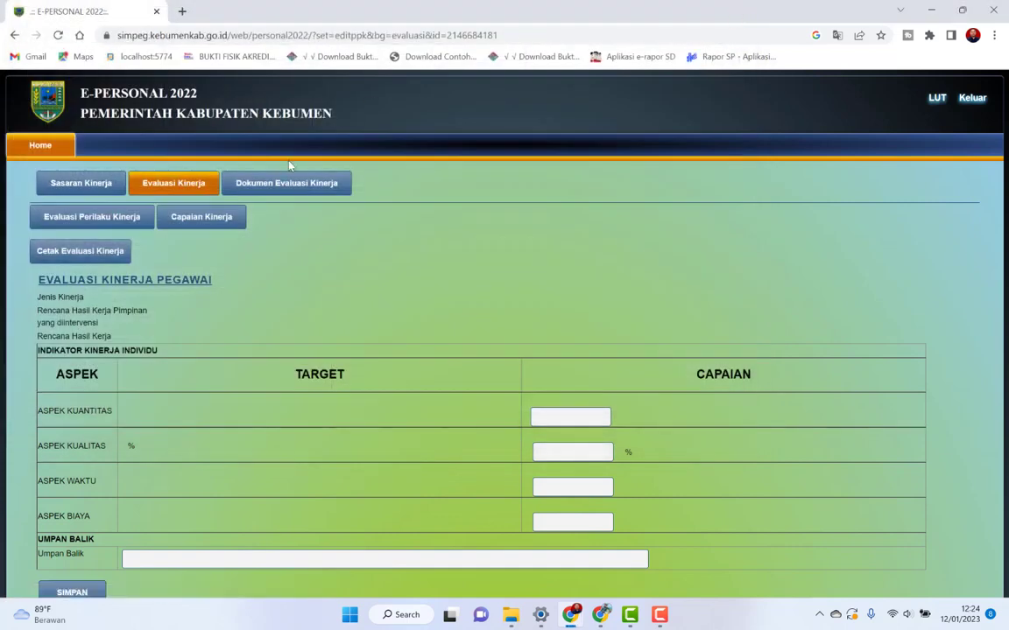
Step: Return to Sasaran Kinerja and review the table of work plans, individual indicators and targets
{"action": "left_click", "coordinate": [101, 194]}
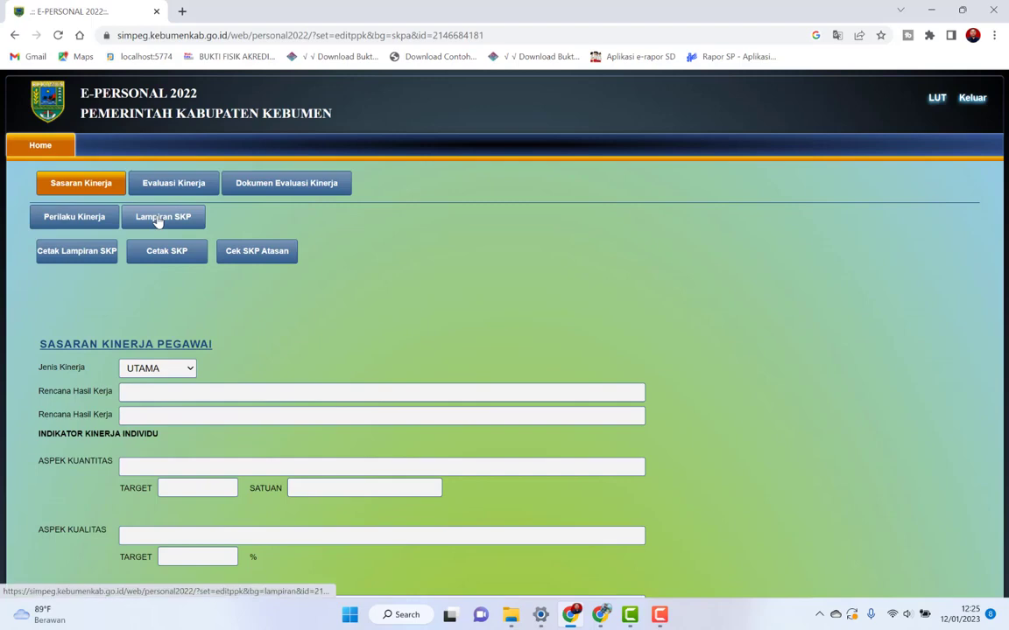
{"action": "scroll", "coordinate": [157, 222], "scroll_direction": "down", "scroll_amount": 10}
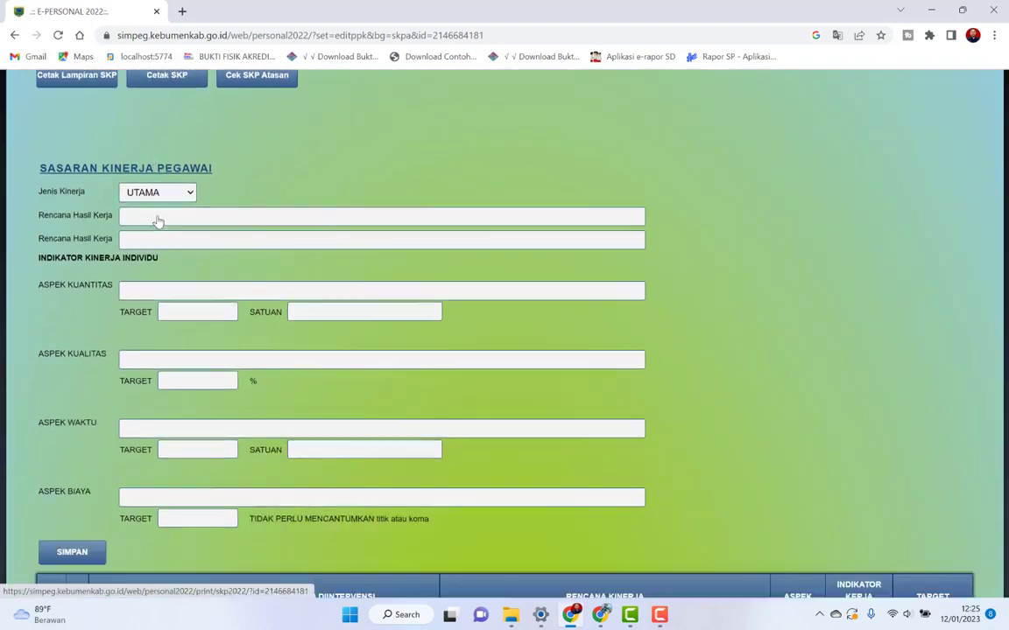
{"action": "scroll", "coordinate": [158, 221], "scroll_direction": "down", "scroll_amount": 1}
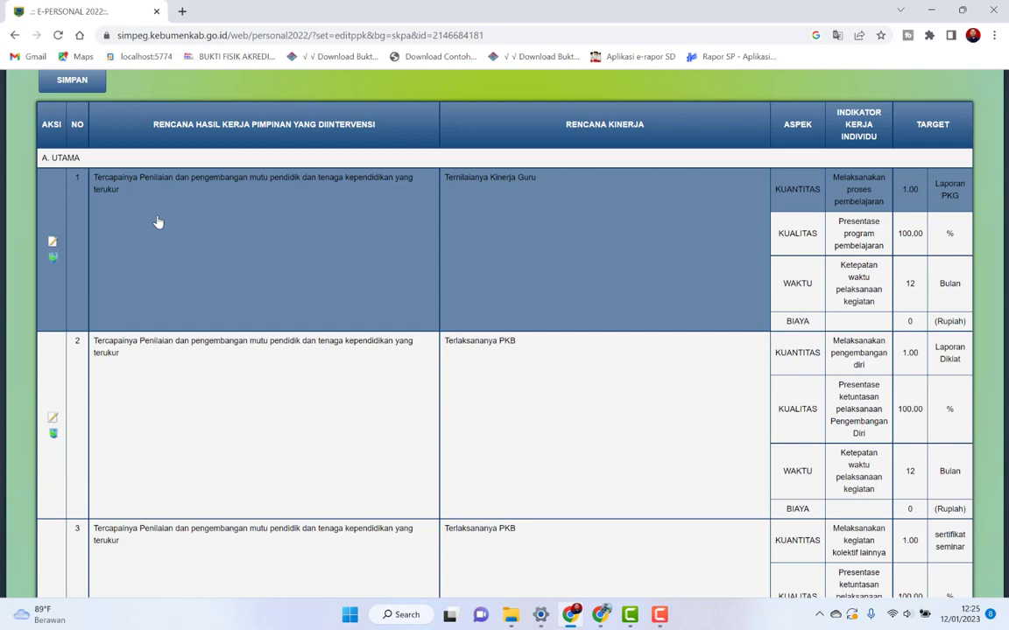
{"action": "scroll", "coordinate": [158, 222], "scroll_direction": "up", "scroll_amount": 7}
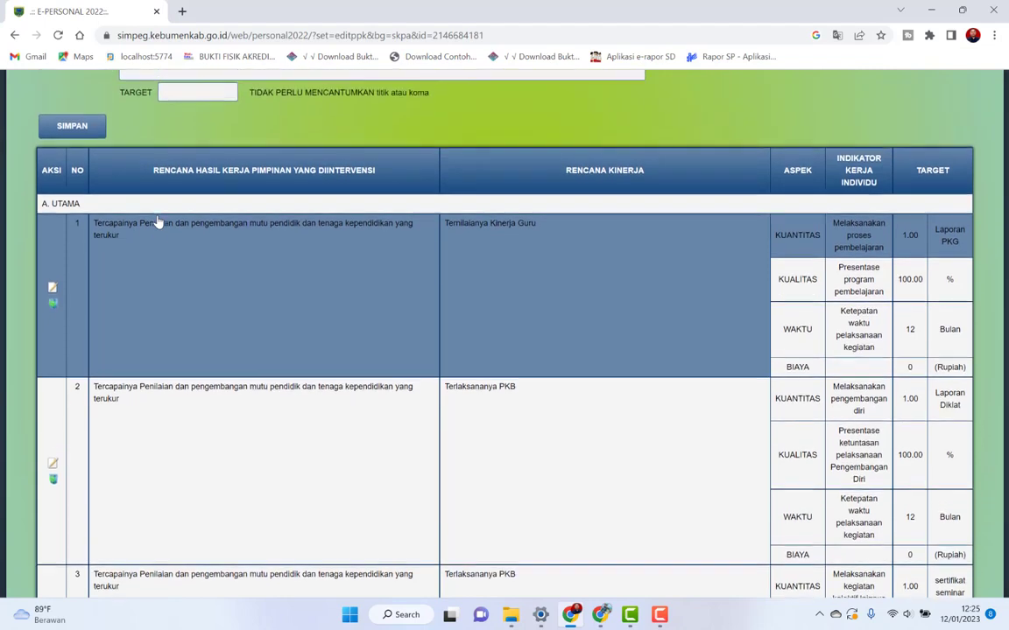